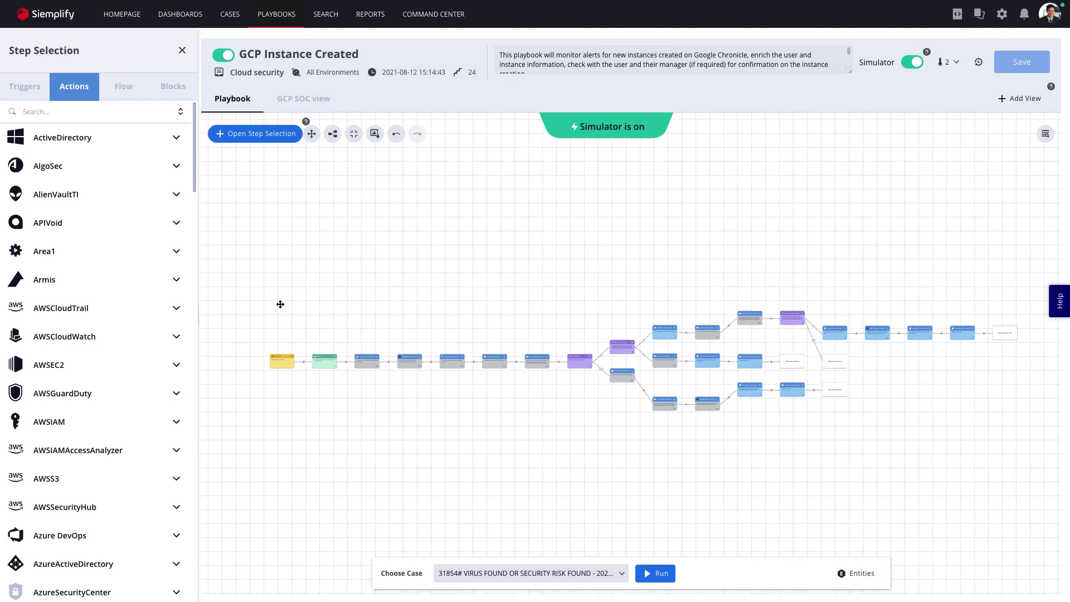
- Approve the IRC CONNECTIONS request in Pending Actions to add the IP to the firewall block list
{"action": "left_click", "coordinate": [127, 19]}
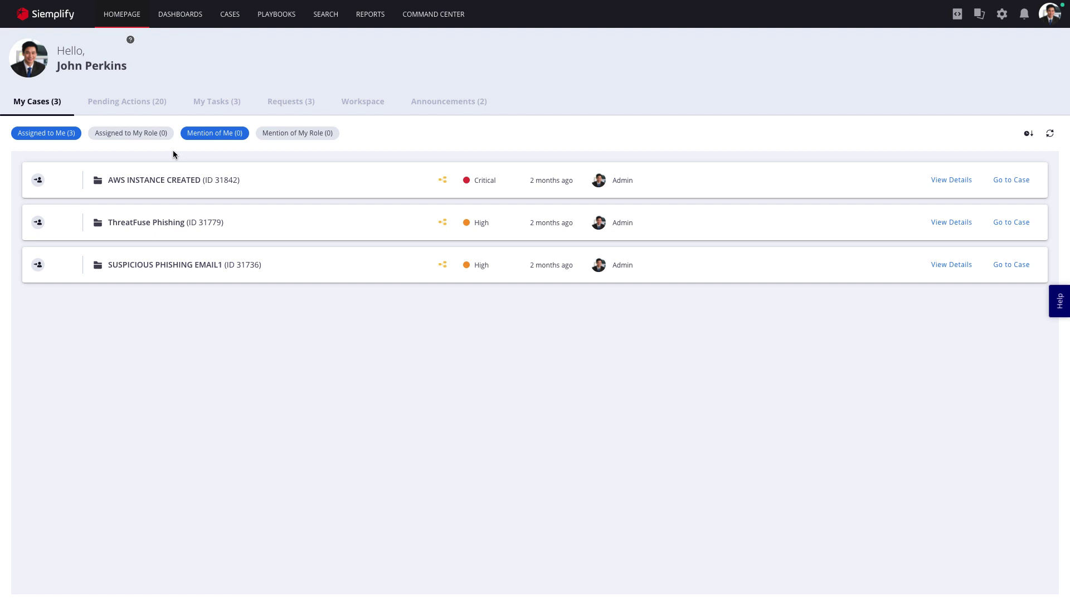
{"action": "left_click", "coordinate": [148, 105]}
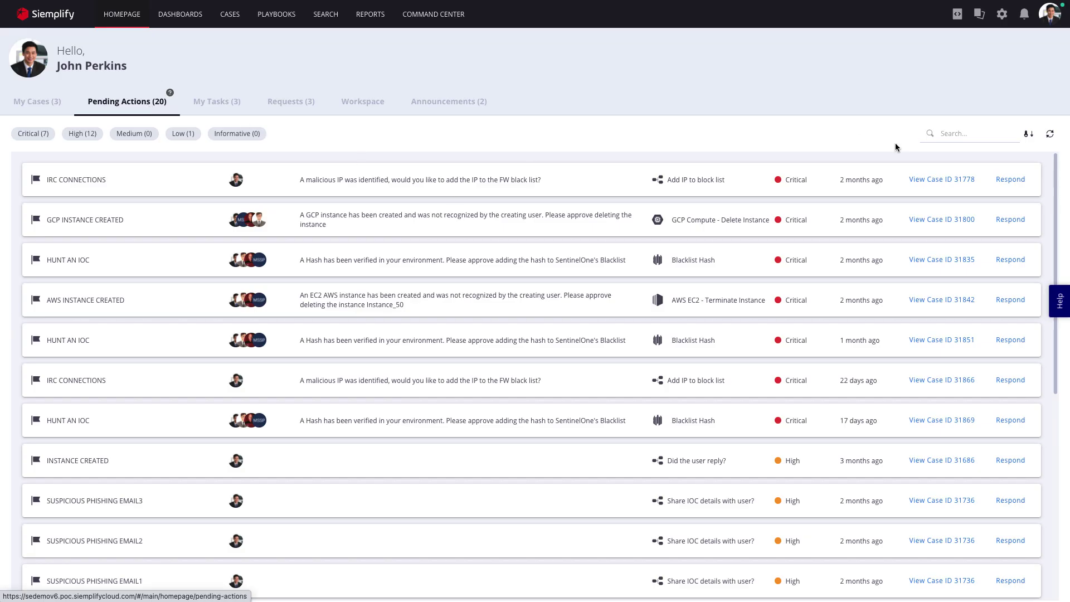
{"action": "left_click", "coordinate": [1011, 180]}
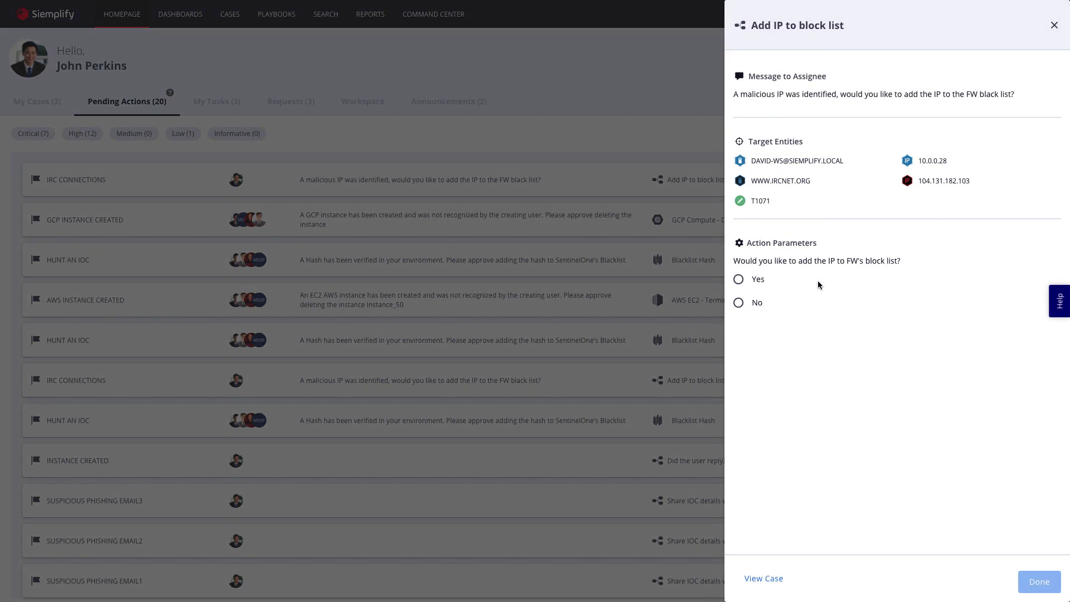
{"action": "left_click", "coordinate": [740, 281]}
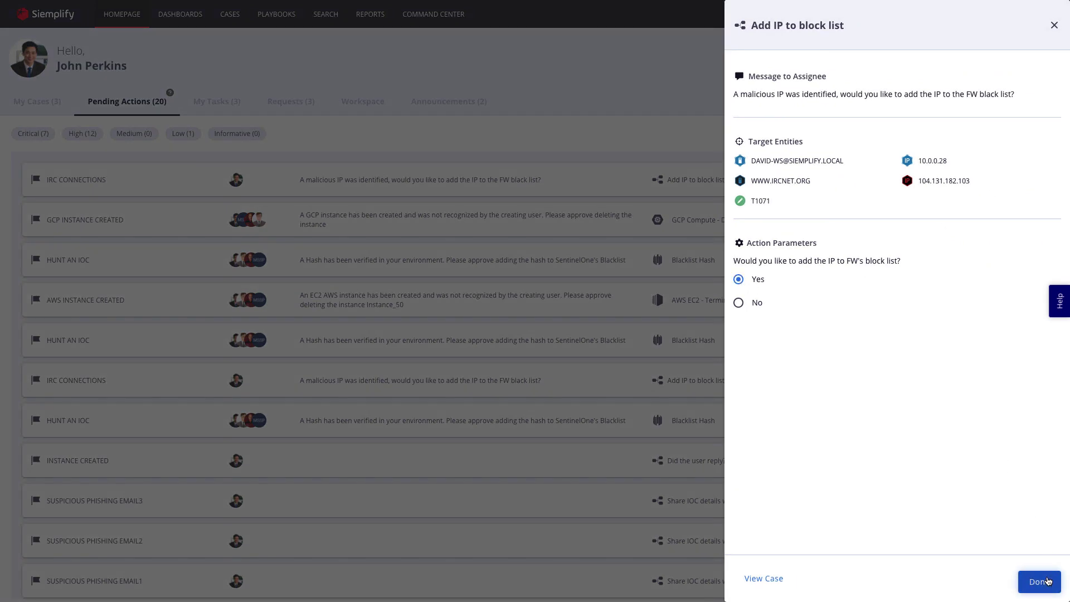
{"action": "left_click", "coordinate": [1040, 582]}
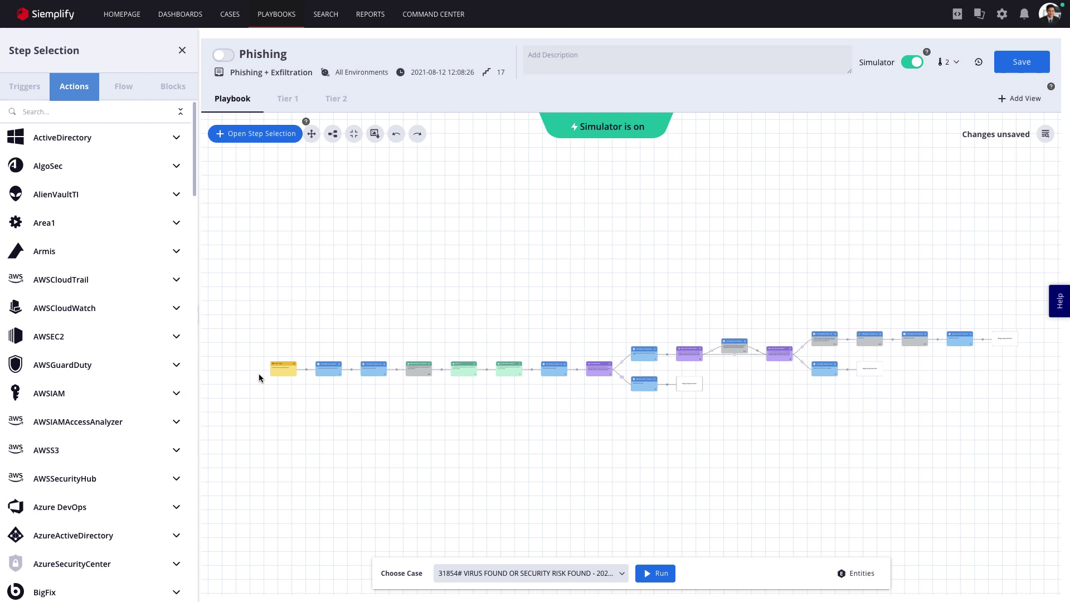
- Pan across the Phishing playbook canvas, fit it to screen, and scroll the Step Selection list
{"action": "scroll", "coordinate": [259, 377], "scroll_direction": "up", "scroll_amount": 5}
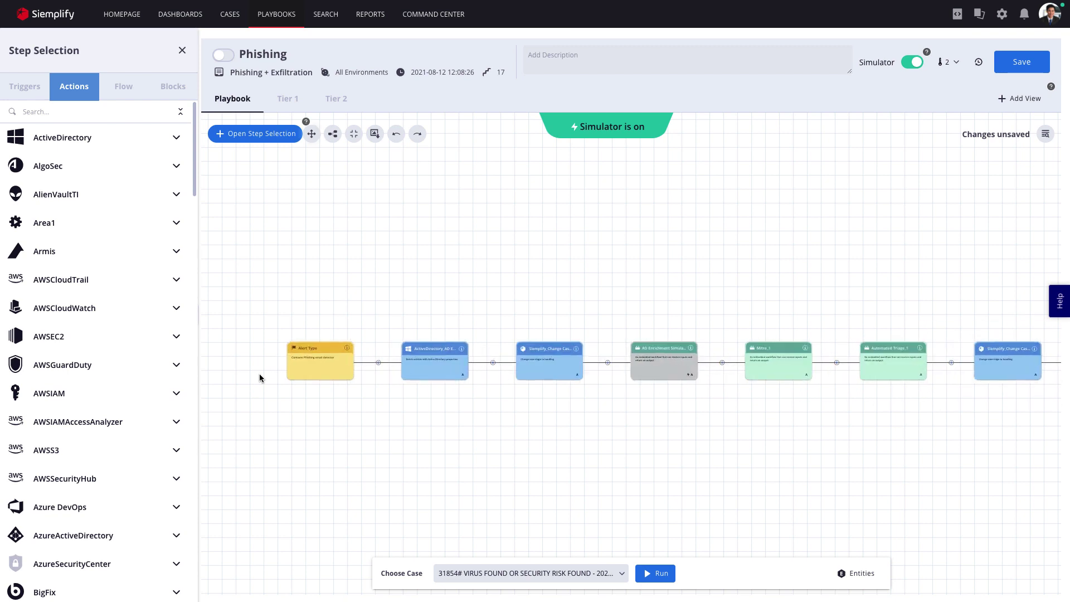
{"action": "scroll", "coordinate": [538, 406], "scroll_direction": "right", "scroll_amount": 5}
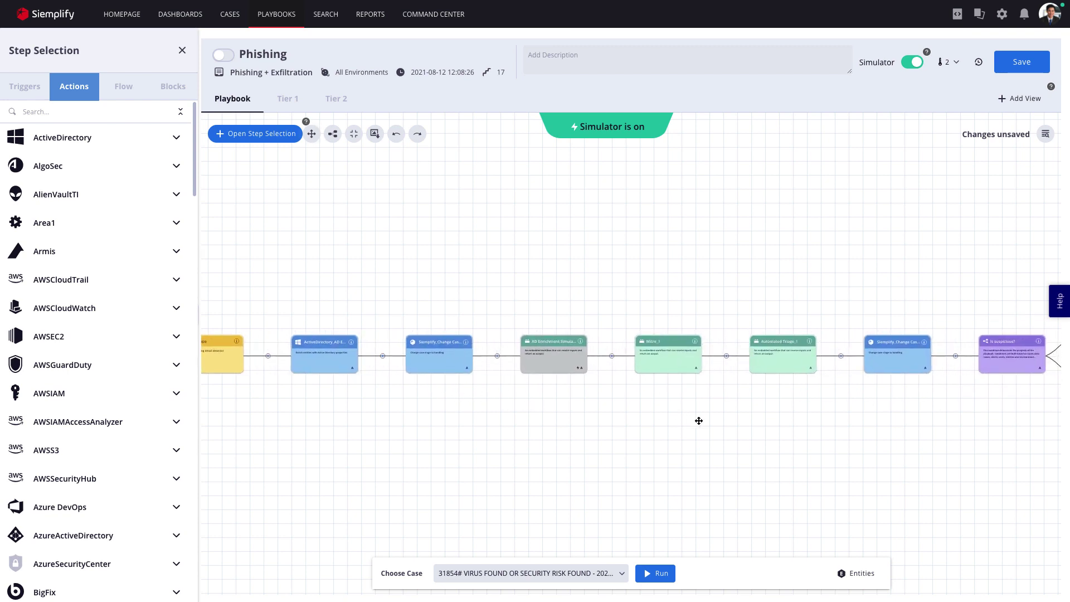
{"action": "scroll", "coordinate": [622, 419], "scroll_direction": "right", "scroll_amount": 7}
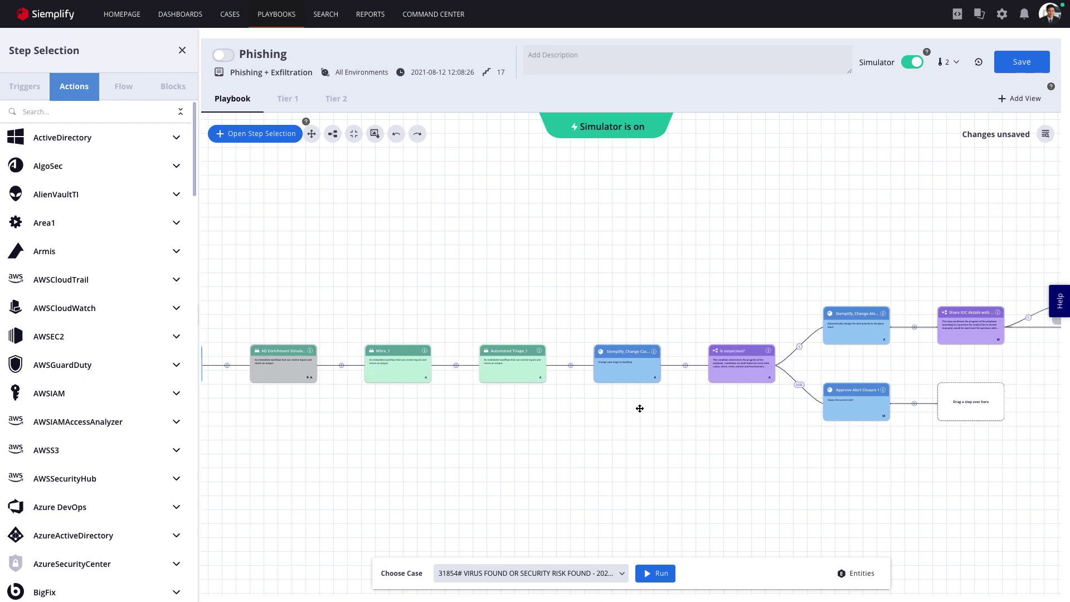
{"action": "left_click", "coordinate": [312, 134]}
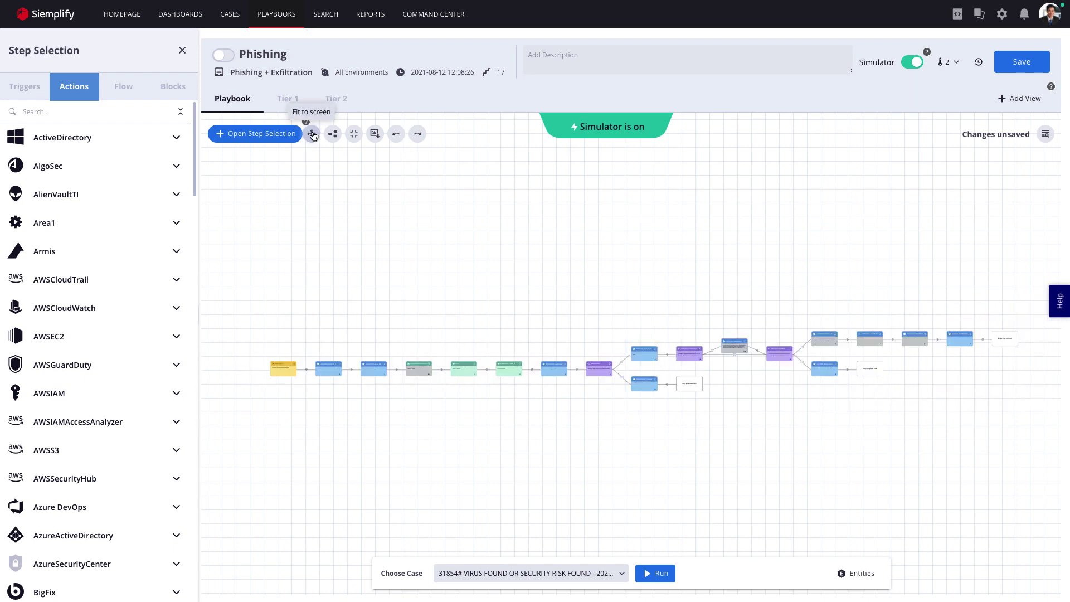
{"action": "scroll", "coordinate": [72, 280], "scroll_direction": "down", "scroll_amount": 3}
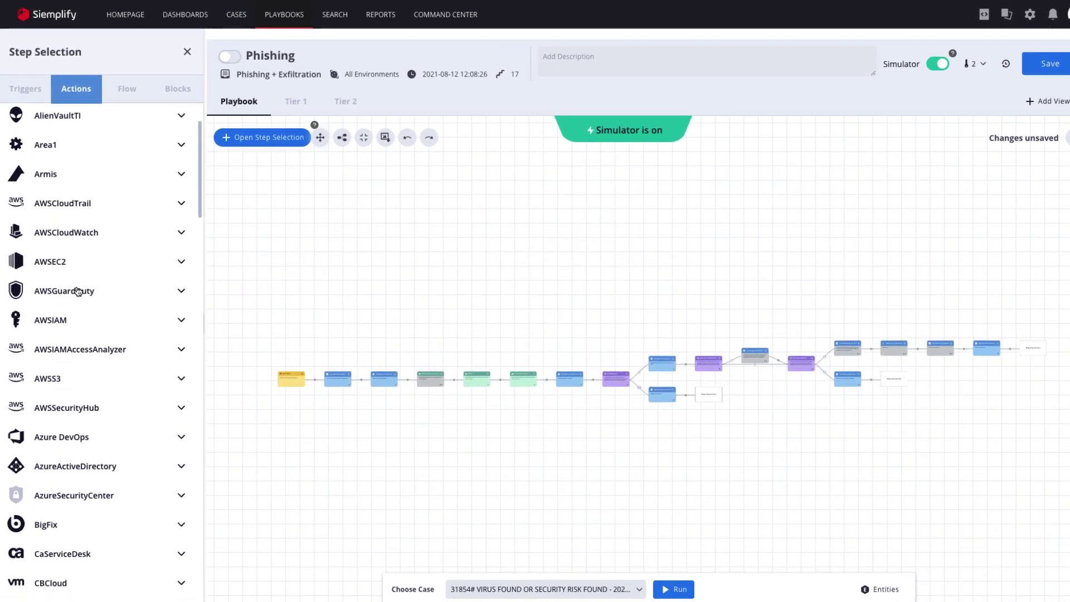
{"action": "scroll", "coordinate": [78, 291], "scroll_direction": "down", "scroll_amount": 7}
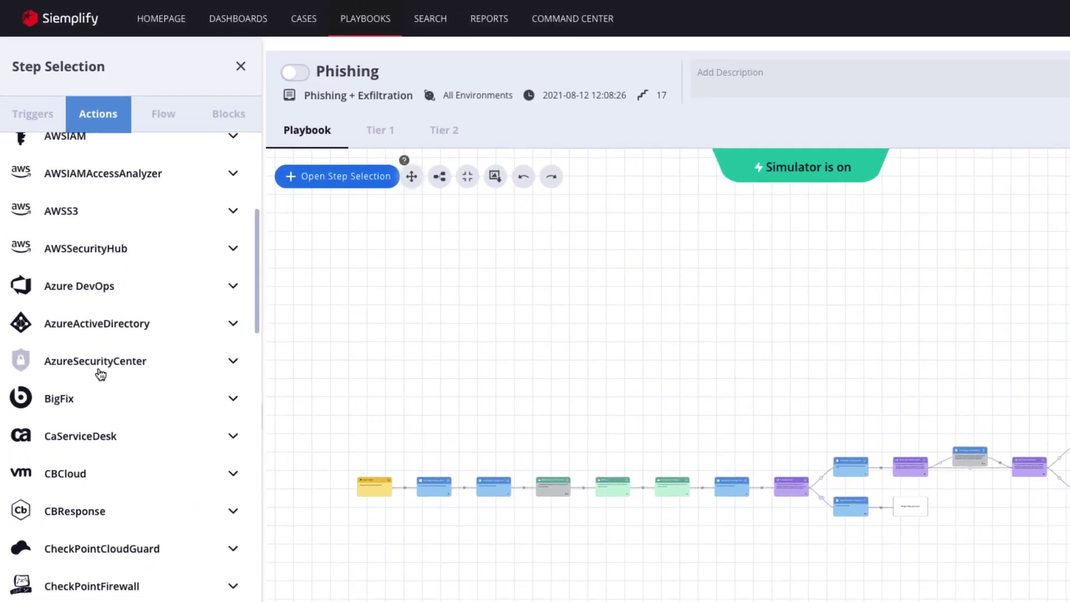
{"action": "scroll", "coordinate": [100, 373], "scroll_direction": "down", "scroll_amount": 20}
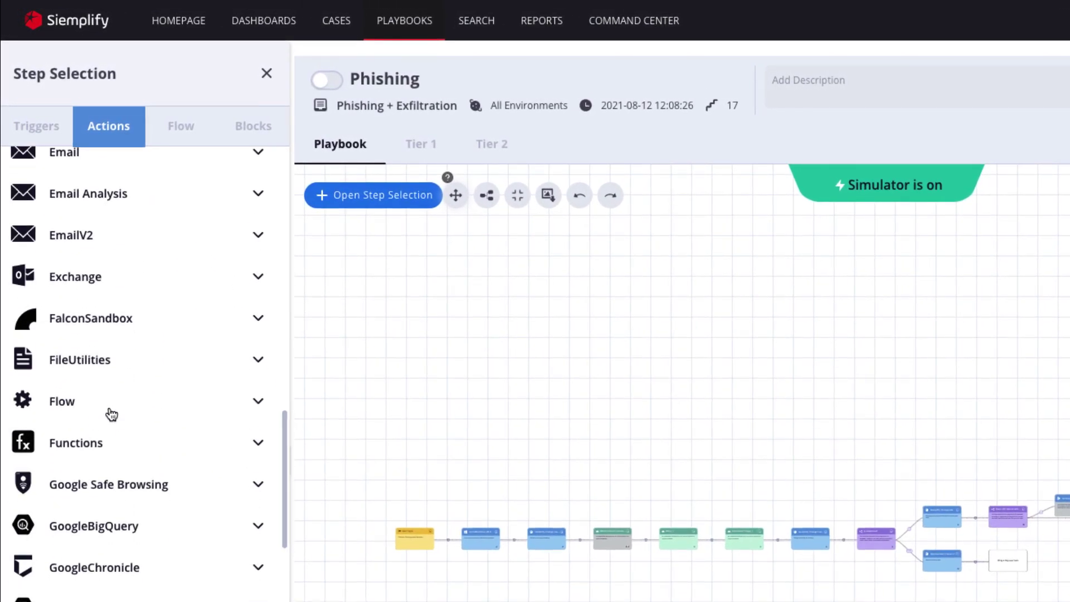
{"action": "scroll", "coordinate": [112, 414], "scroll_direction": "up", "scroll_amount": 20}
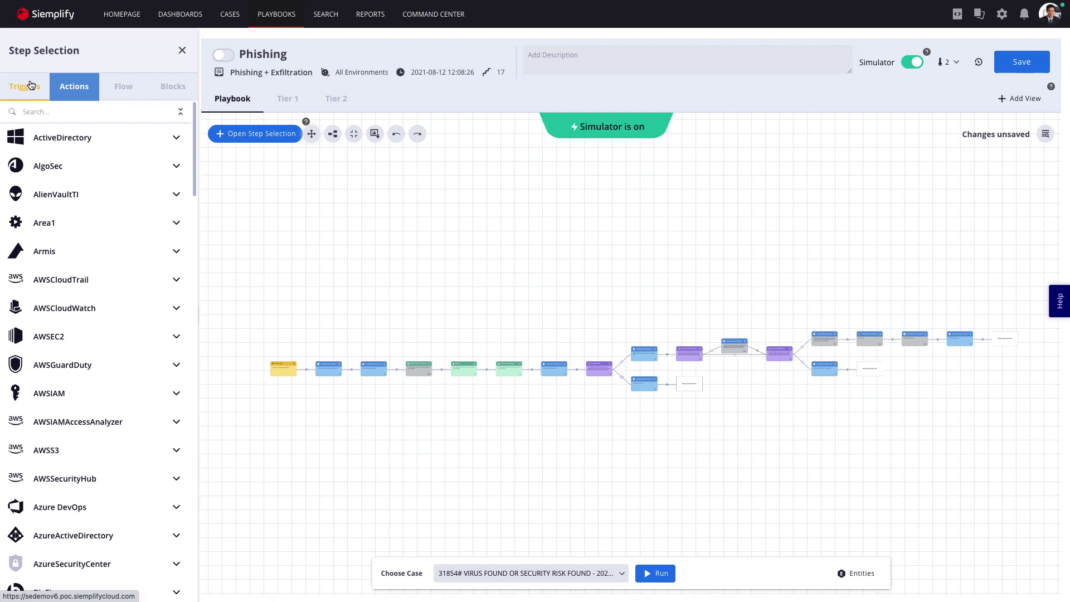
- Inspect the Alert Type trigger and the ActiveDirectory enrichment step in the Phishing playbook
{"action": "left_click", "coordinate": [31, 85]}
{"action": "left_click", "coordinate": [286, 372]}
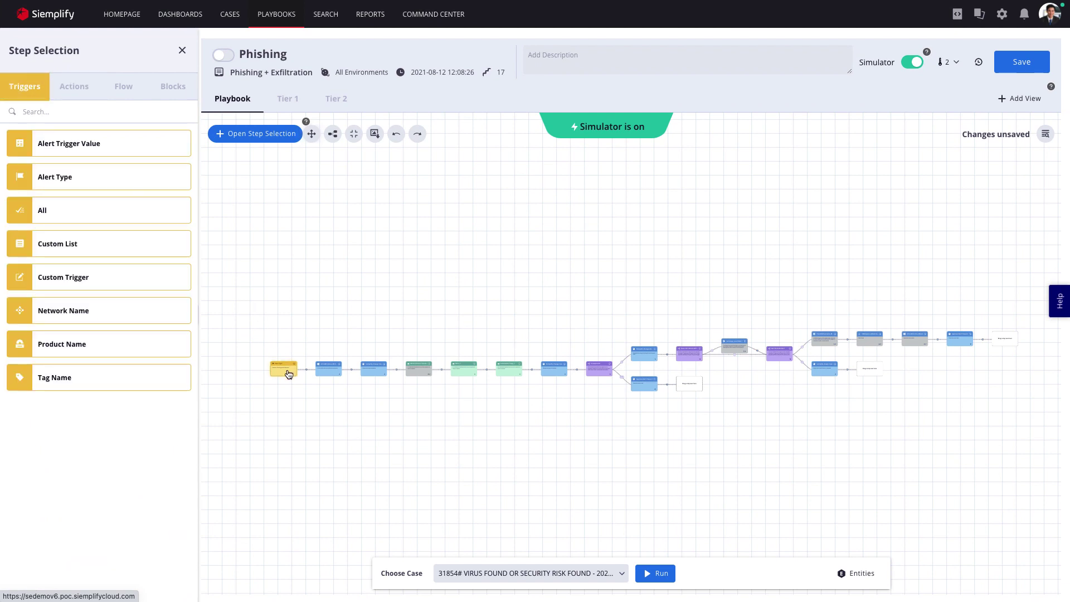
{"action": "left_click", "coordinate": [352, 137]}
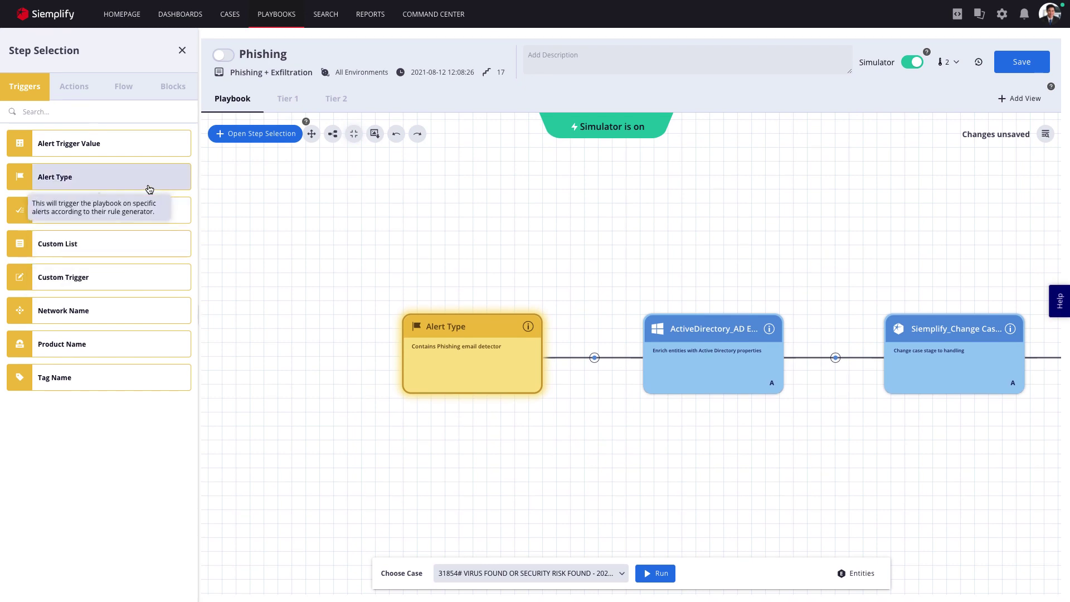
{"action": "left_click", "coordinate": [666, 334]}
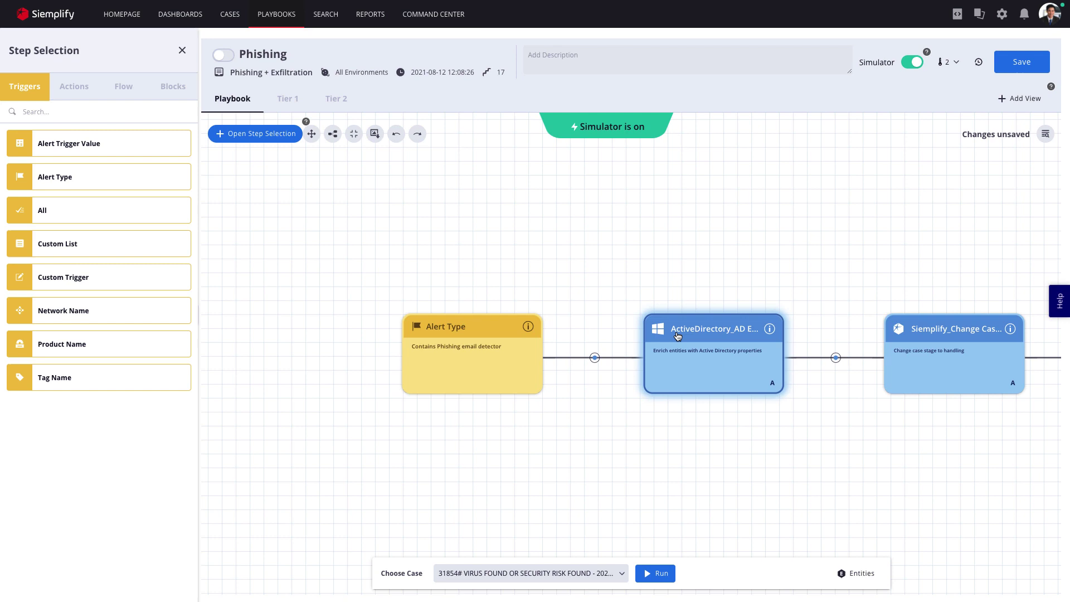
- List the ActiveDirectory actions, then fit the playbook and select the Is suspicious? condition
{"action": "left_click", "coordinate": [78, 89]}
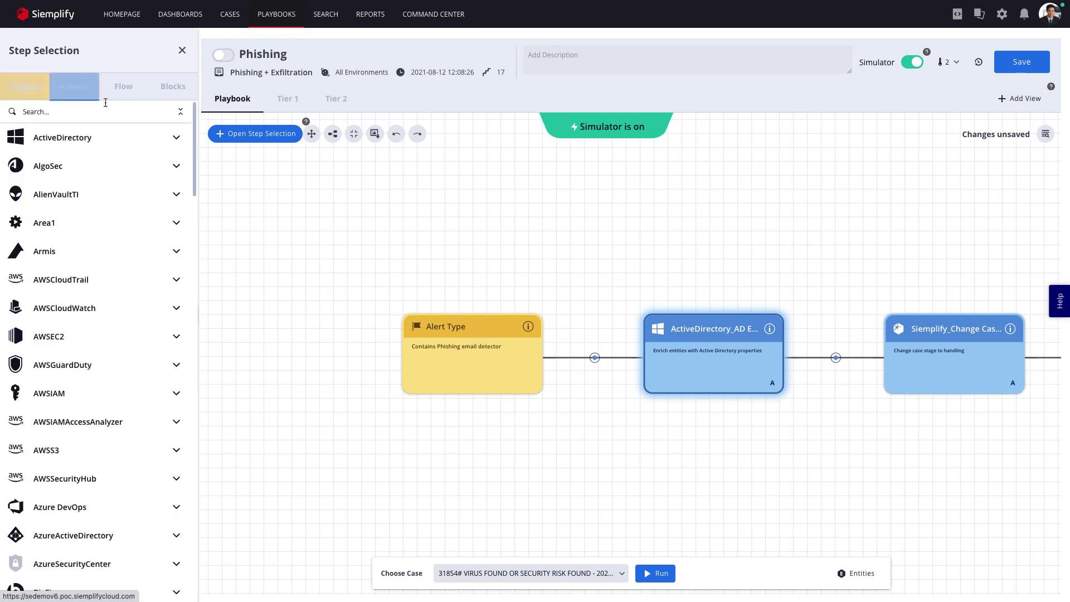
{"action": "left_click", "coordinate": [177, 140]}
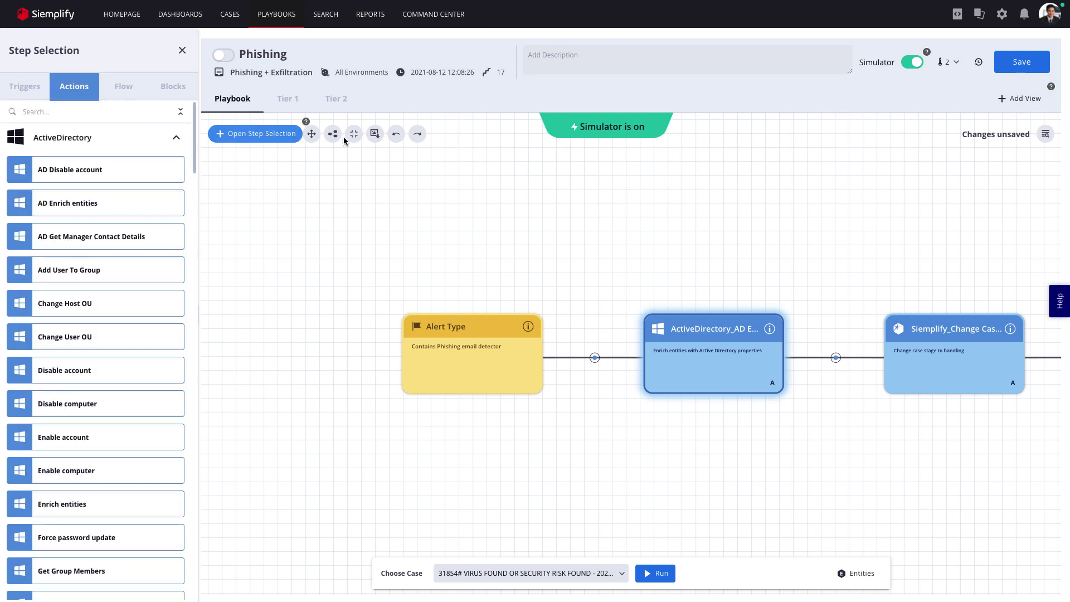
{"action": "left_click", "coordinate": [311, 135]}
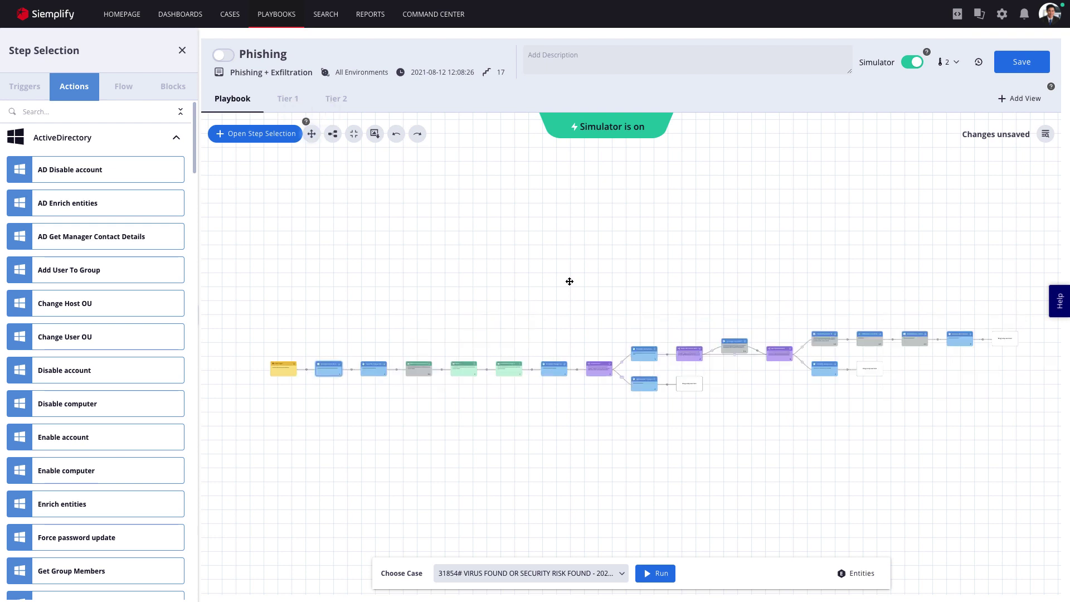
{"action": "left_click", "coordinate": [602, 367]}
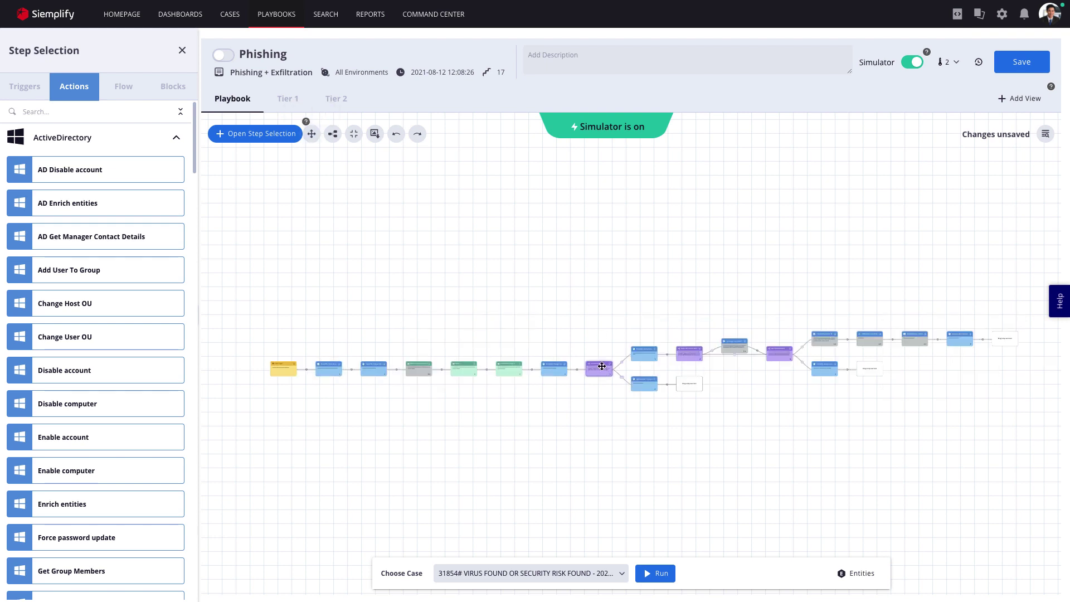
- Search actions for 'detonate' and insert Cuckoo Detonate File before the Is suspicious? condition
{"action": "left_click", "coordinate": [354, 134]}
{"action": "left_click", "coordinate": [93, 116]}
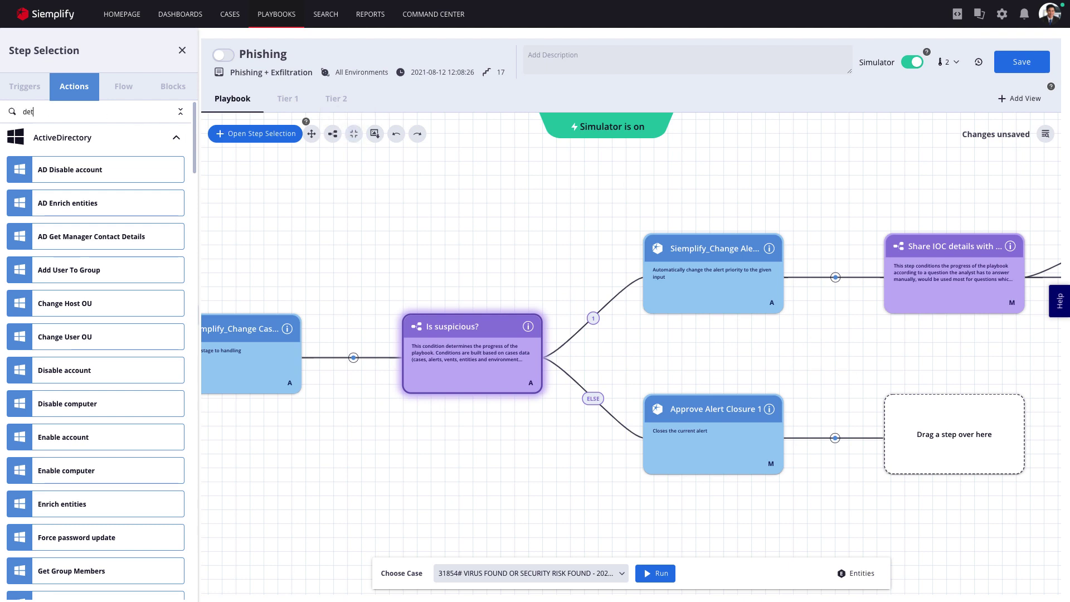
{"action": "type", "text": "detonate"}
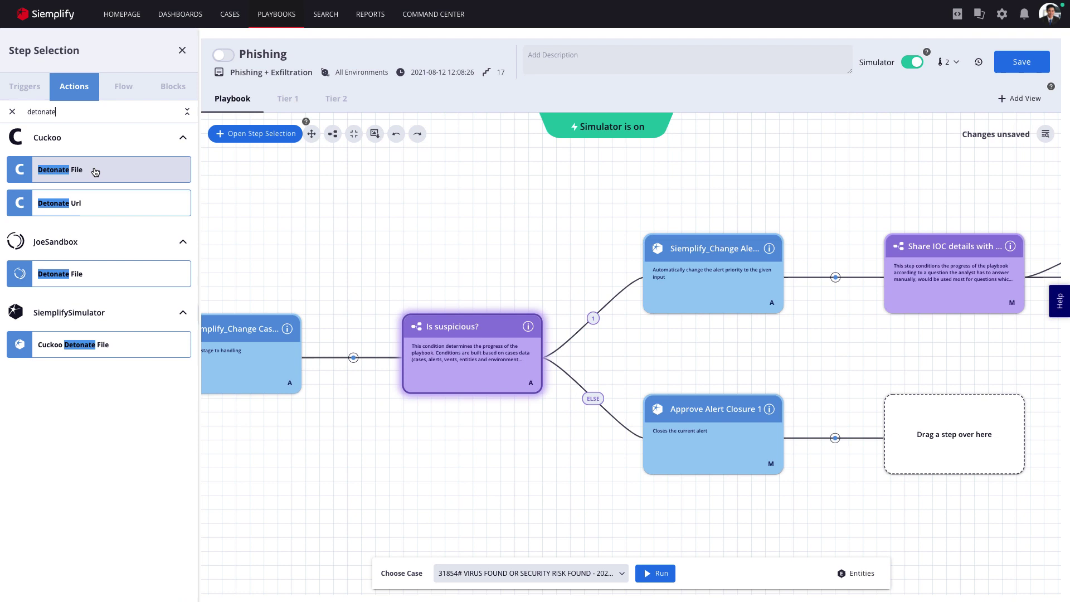
{"action": "left_click_drag", "start_coordinate": [95, 173], "coordinate": [355, 364]}
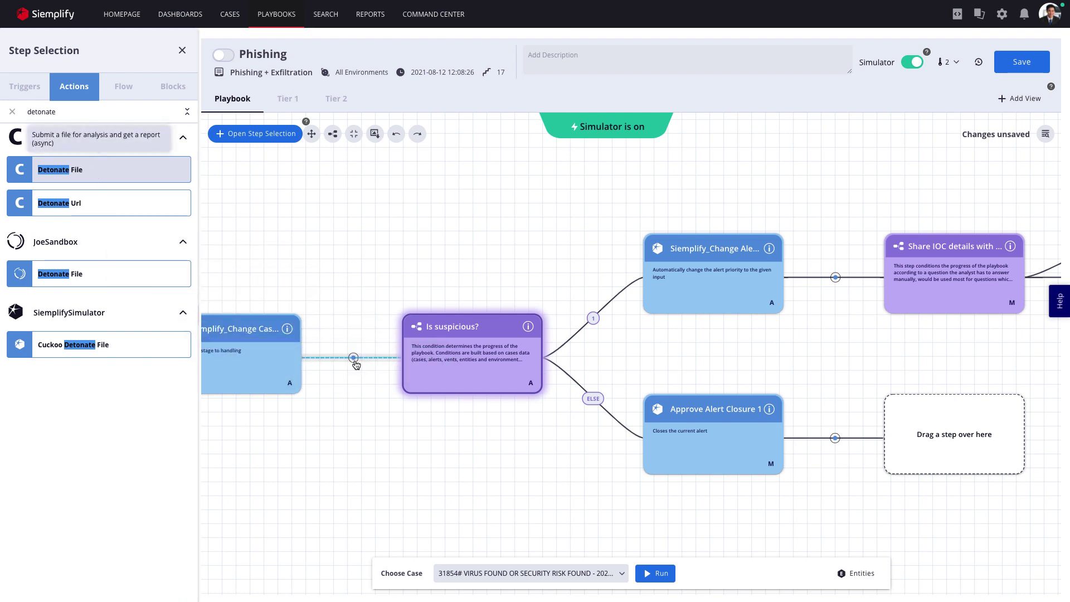
{"action": "left_click_drag", "start_coordinate": [356, 364], "coordinate": [357, 364]}
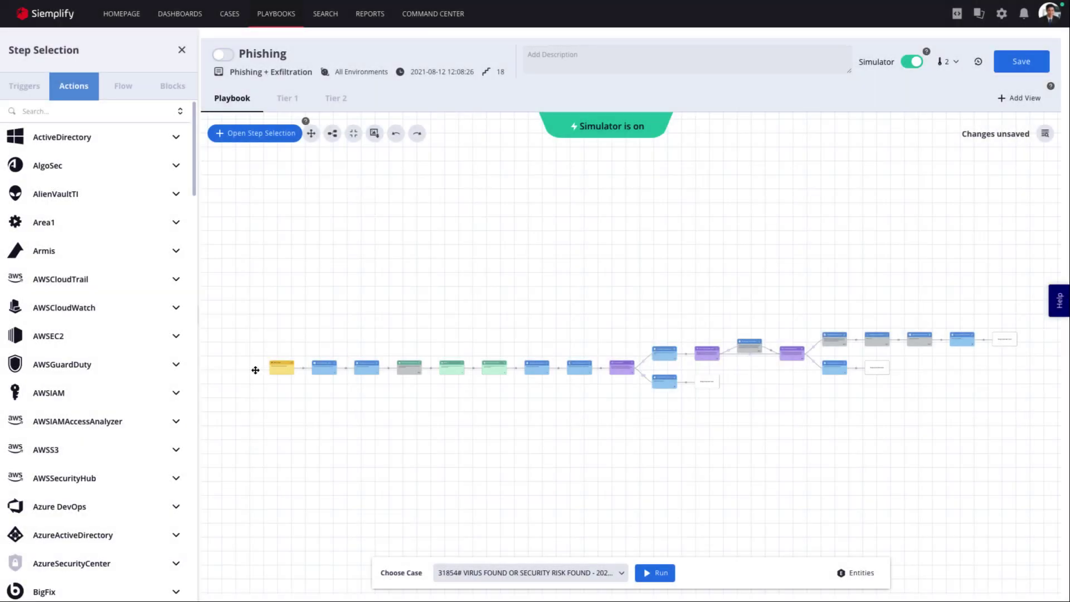
- In the Tier 1 view, review and close the Threat Campaign widget's settings
{"action": "left_click", "coordinate": [287, 98]}
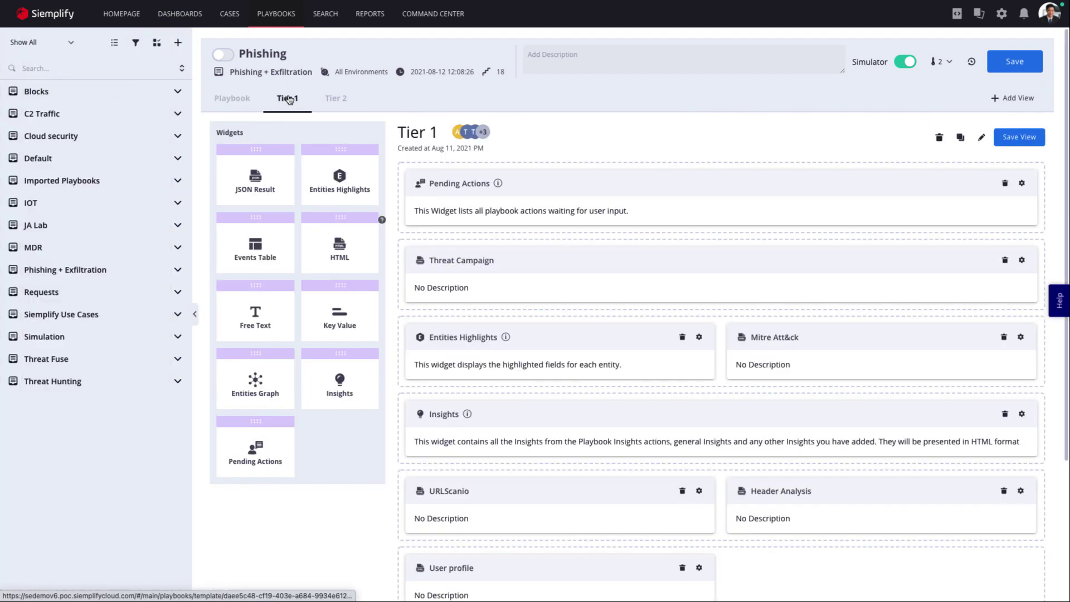
{"action": "left_click", "coordinate": [1022, 261]}
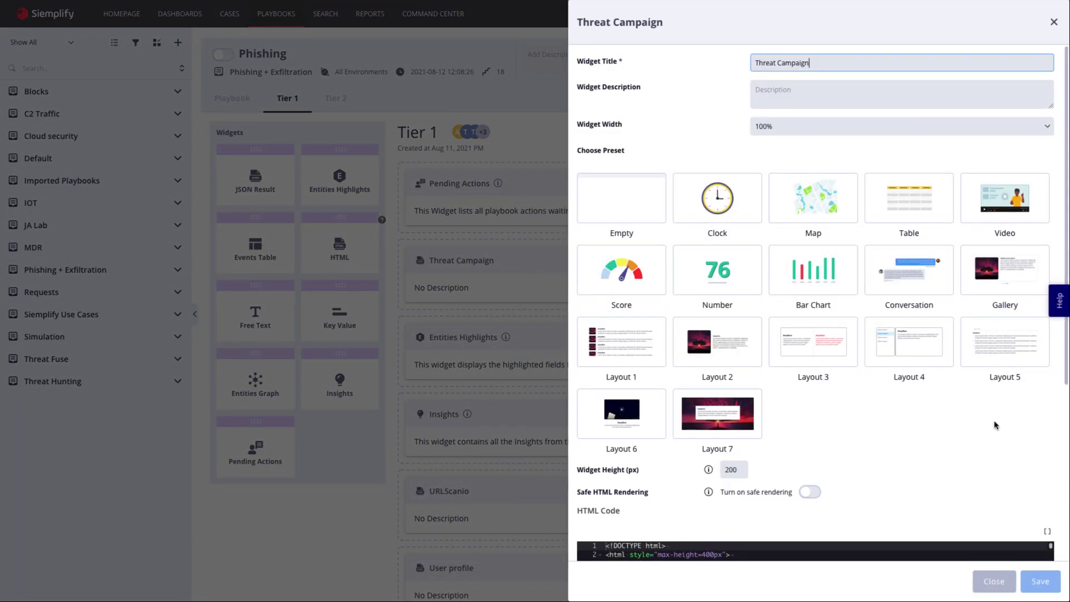
{"action": "scroll", "coordinate": [997, 429], "scroll_direction": "down", "scroll_amount": 5}
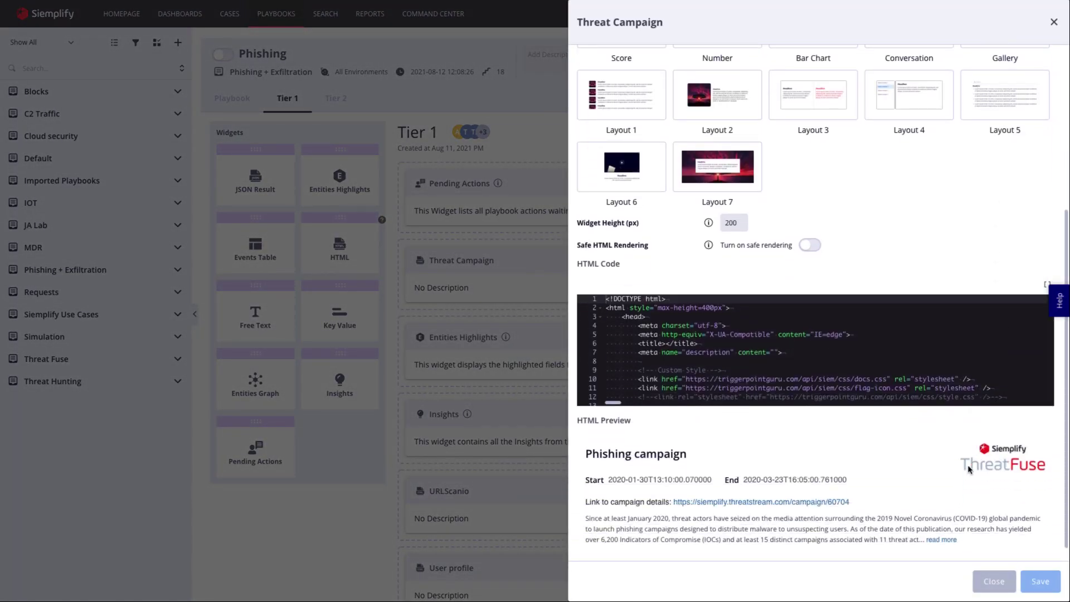
{"action": "scroll", "coordinate": [968, 465], "scroll_direction": "down", "scroll_amount": 5}
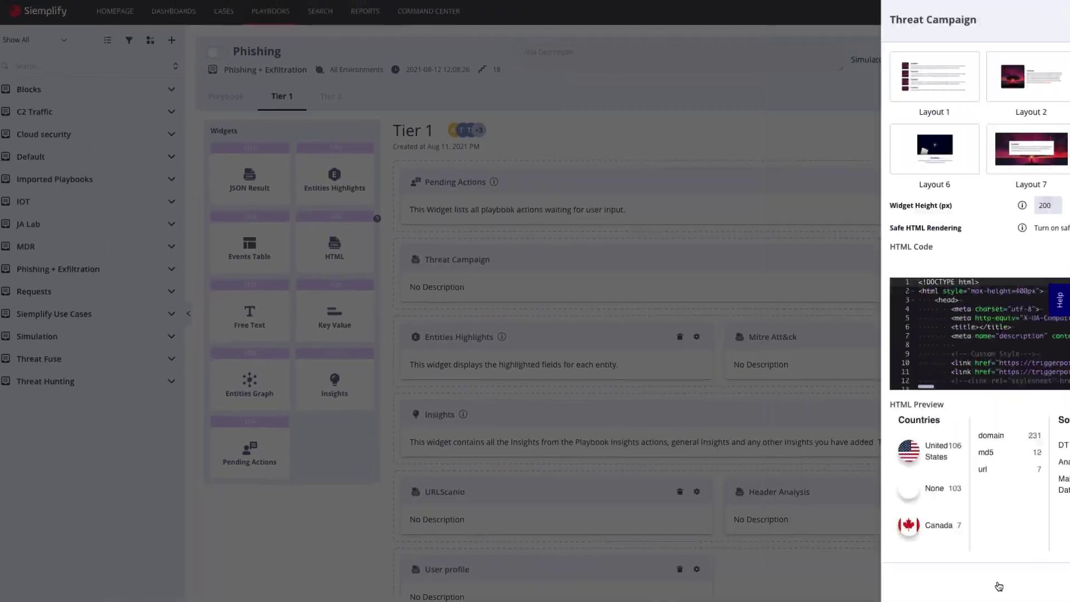
{"action": "left_click", "coordinate": [998, 584]}
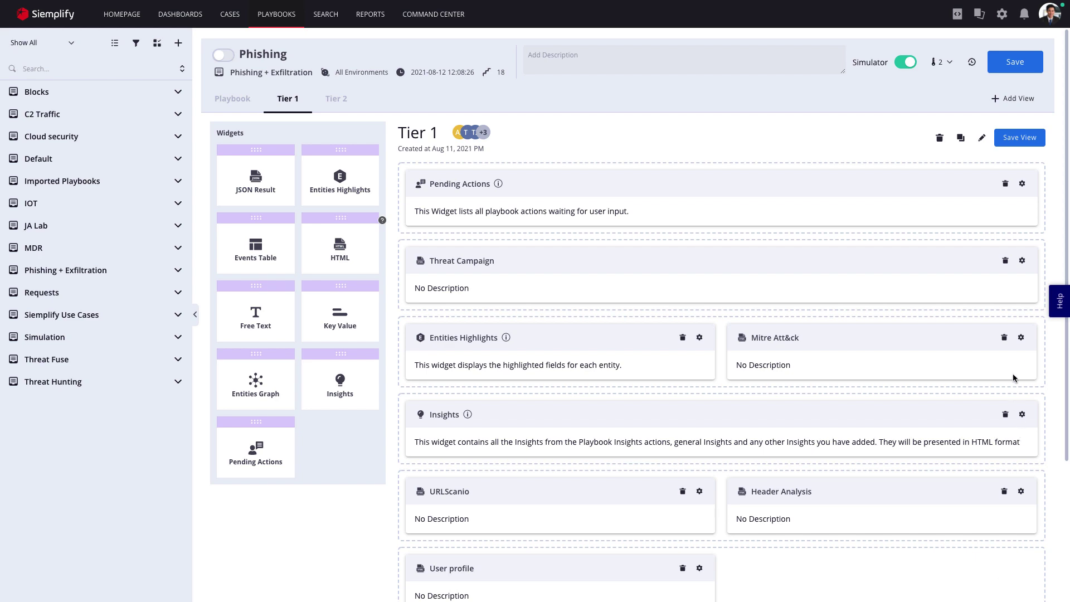
- Open the Mitre Att&ck widget's settings and scroll through its HTML code and preview
{"action": "left_click", "coordinate": [1022, 338]}
{"action": "scroll", "coordinate": [935, 488], "scroll_direction": "down", "scroll_amount": 1}
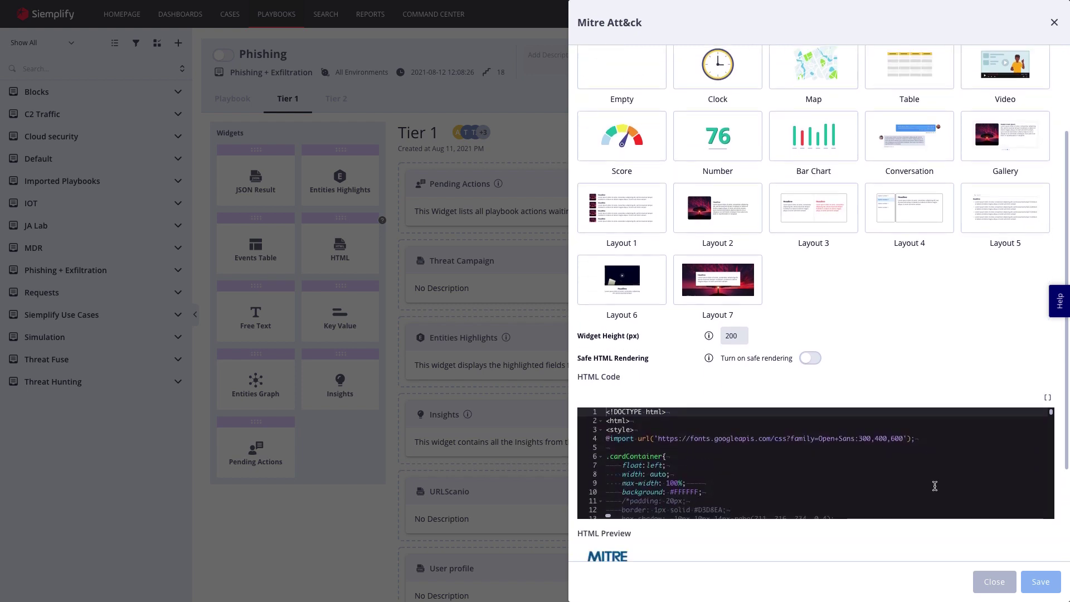
{"action": "scroll", "coordinate": [935, 486], "scroll_direction": "down", "scroll_amount": 4}
{"action": "scroll", "coordinate": [938, 530], "scroll_direction": "down", "scroll_amount": 3}
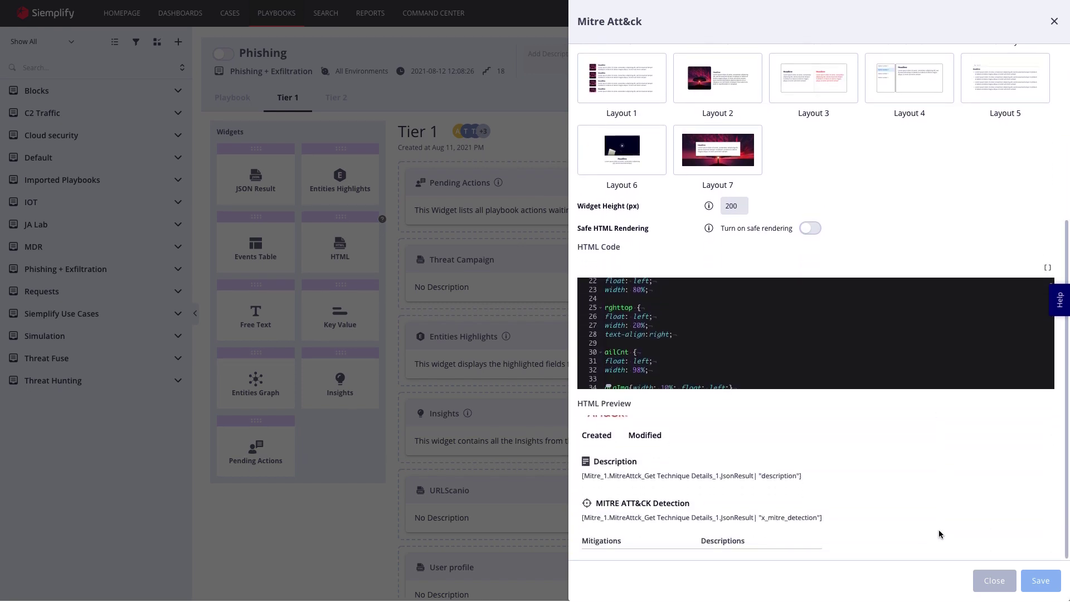
- Add Key Value and Free Text below Threat Campaign in Tier 1, and Entities Graph below Tier 2 Insights
{"action": "left_click", "coordinate": [994, 581]}
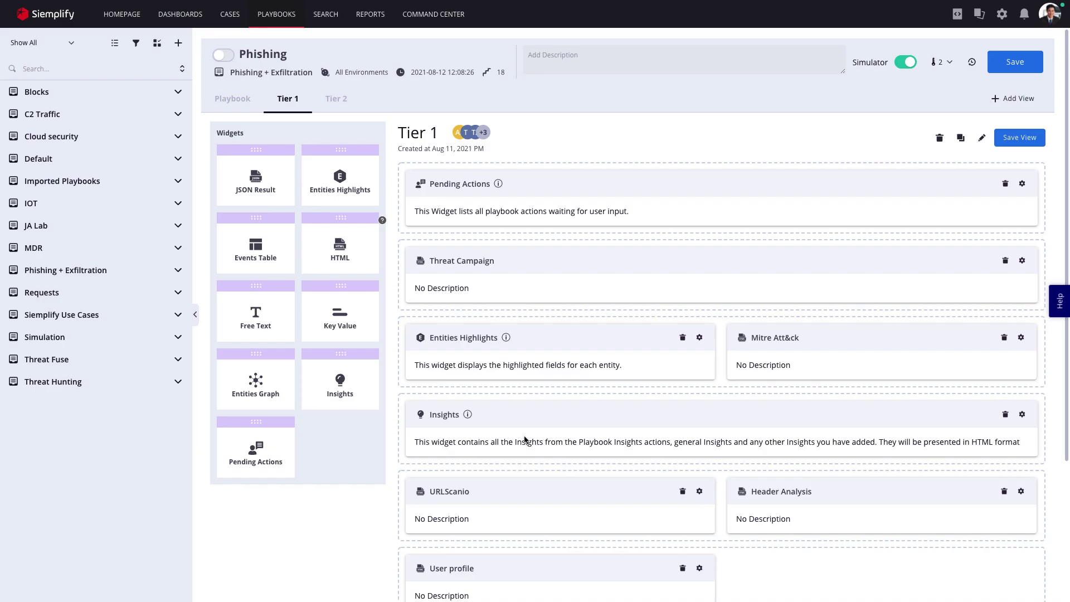
{"action": "left_click_drag", "start_coordinate": [349, 326], "coordinate": [461, 320]}
{"action": "left_click_drag", "start_coordinate": [259, 334], "coordinate": [471, 409]}
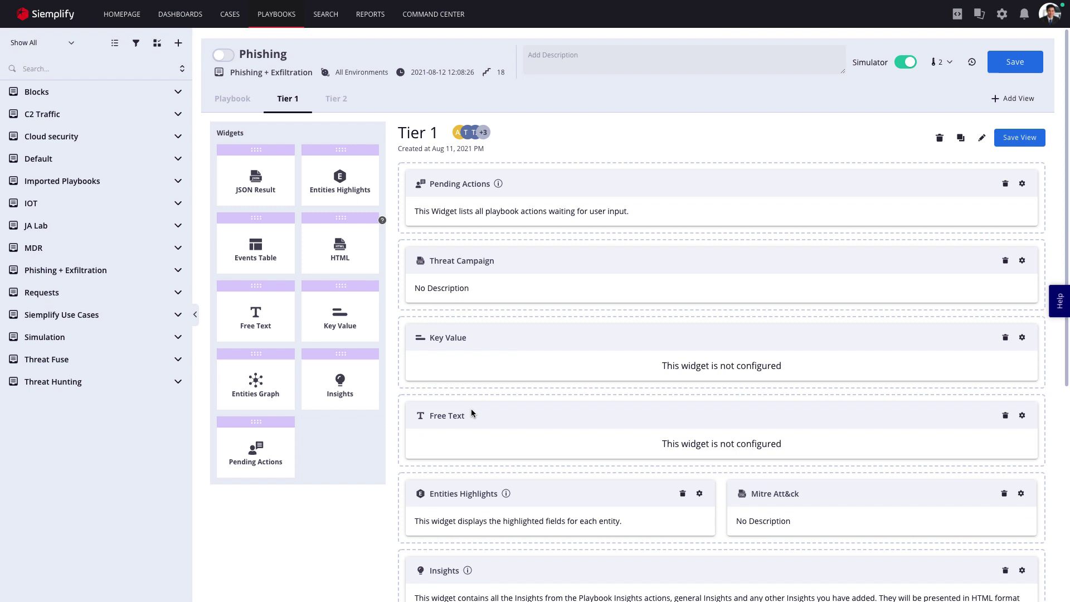
{"action": "left_click", "coordinate": [340, 104]}
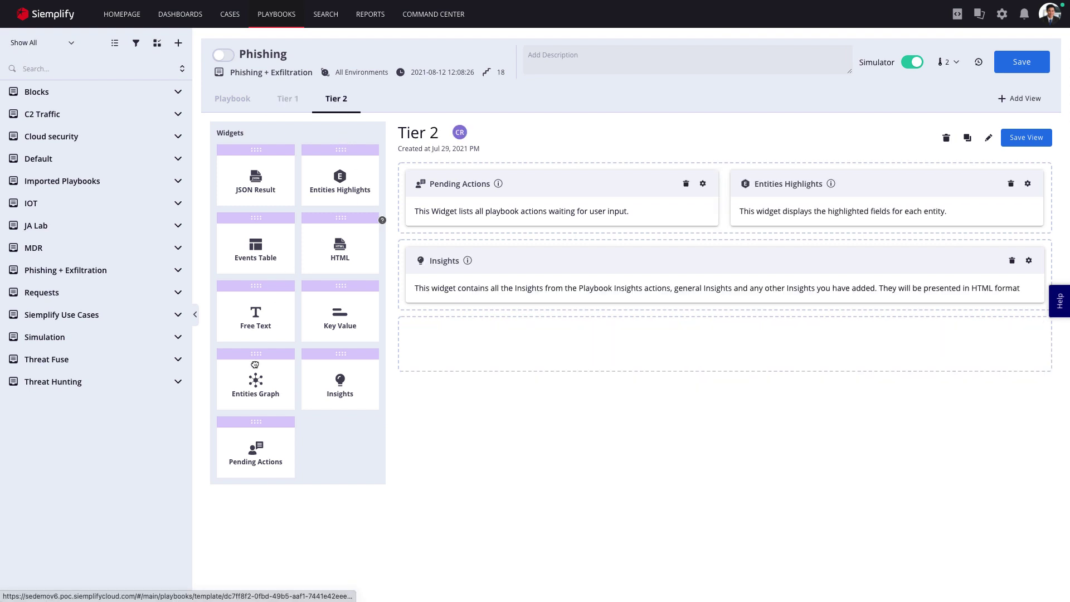
{"action": "left_click_drag", "start_coordinate": [255, 365], "coordinate": [487, 345]}
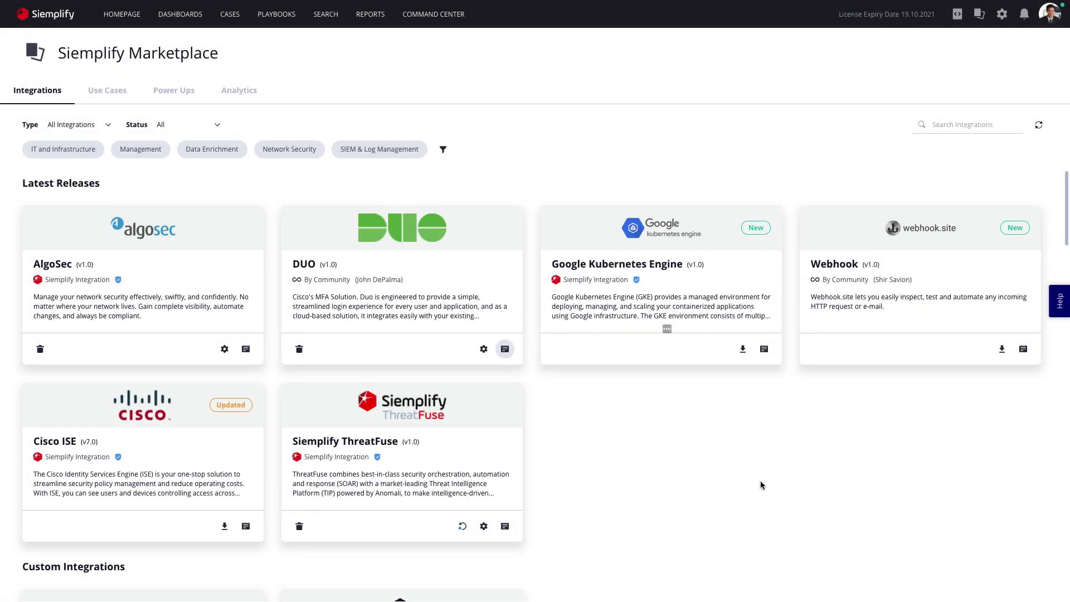
- Set the Marketplace integrations Type filter to Published by community
{"action": "scroll", "coordinate": [761, 485], "scroll_direction": "down", "scroll_amount": 15}
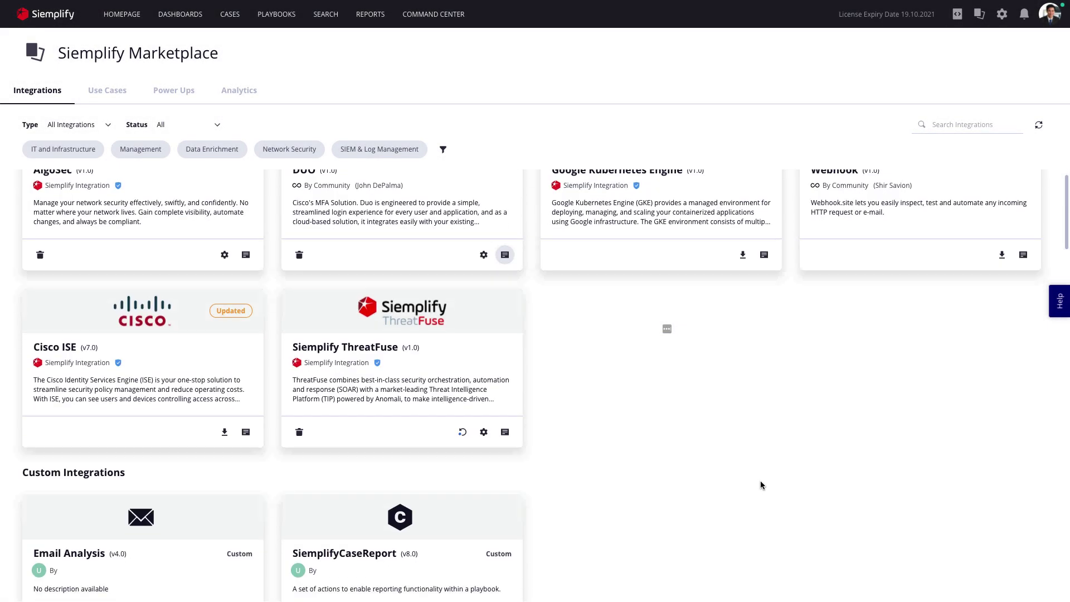
{"action": "scroll", "coordinate": [760, 485], "scroll_direction": "down", "scroll_amount": 20}
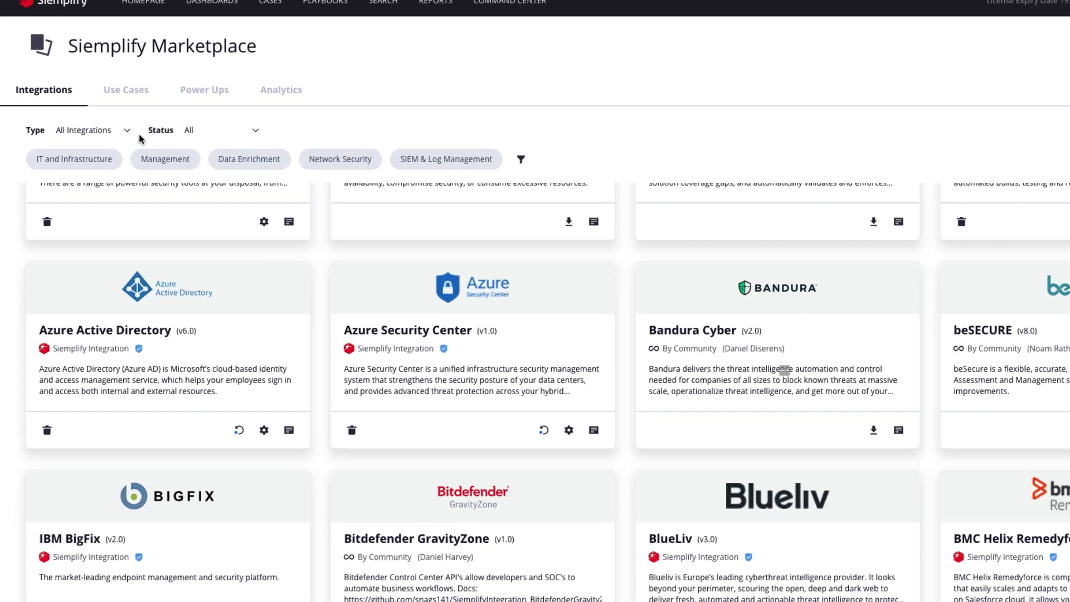
{"action": "left_click", "coordinate": [127, 130]}
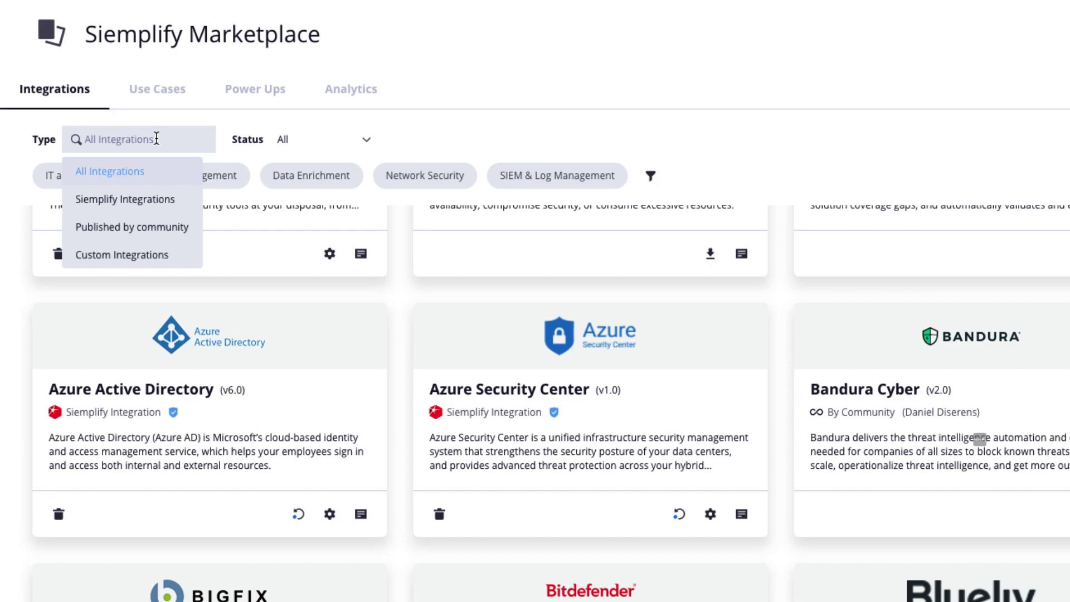
{"action": "left_click", "coordinate": [154, 225]}
{"action": "scroll", "coordinate": [444, 359], "scroll_direction": "up", "scroll_amount": 10}
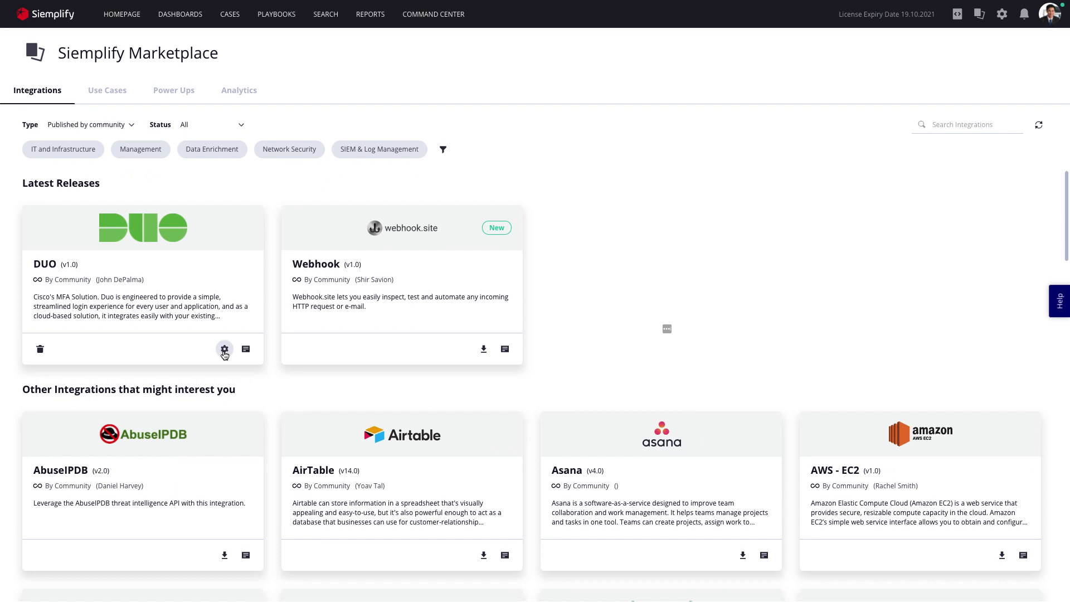
{"action": "left_click", "coordinate": [324, 463]}
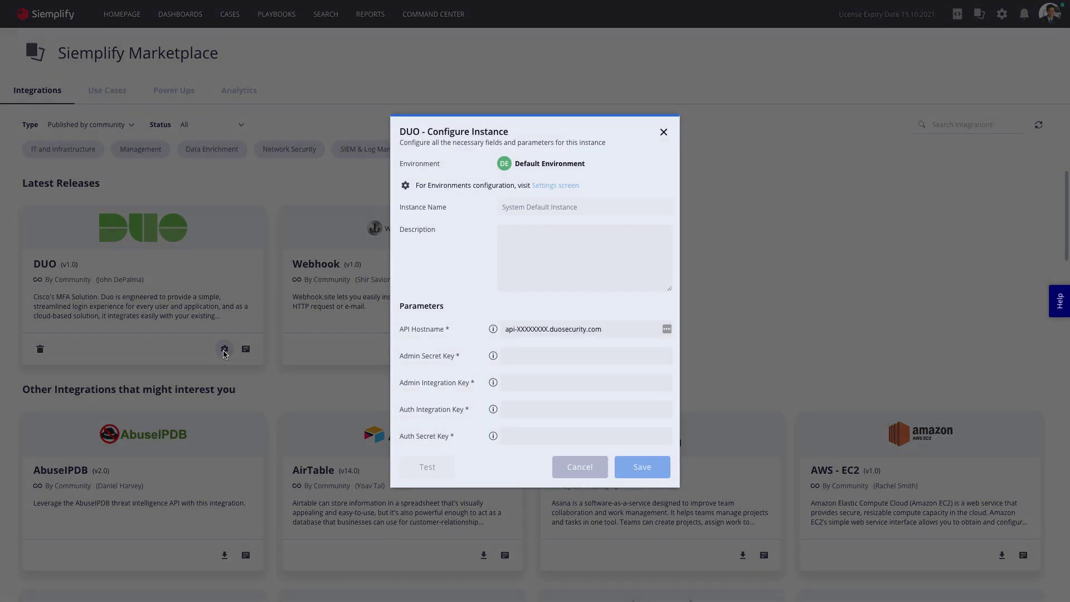
{"action": "left_click", "coordinate": [225, 354]}
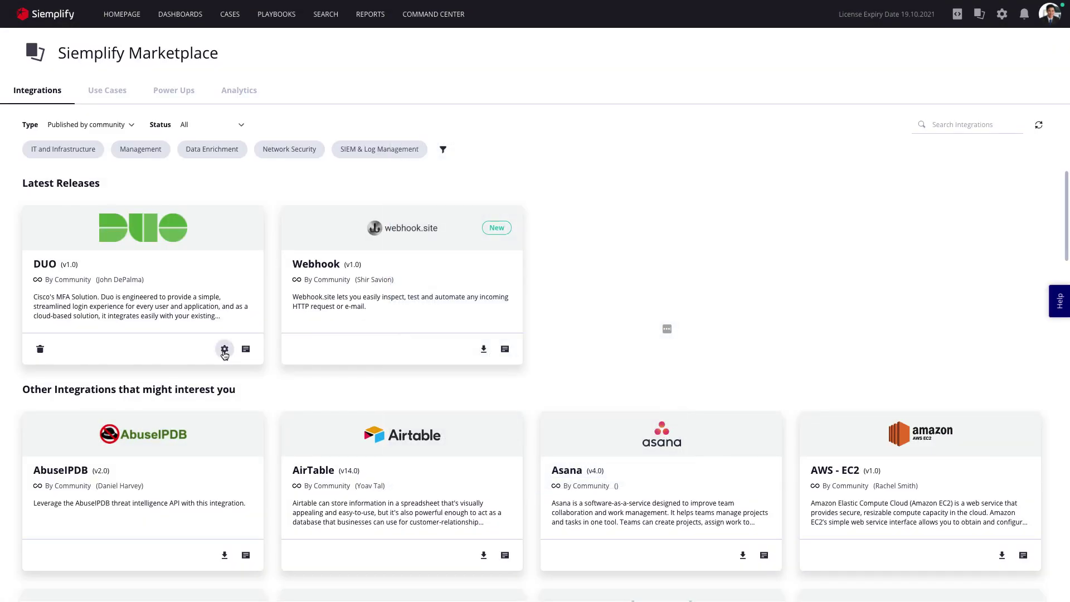
{"action": "left_click", "coordinate": [246, 350]}
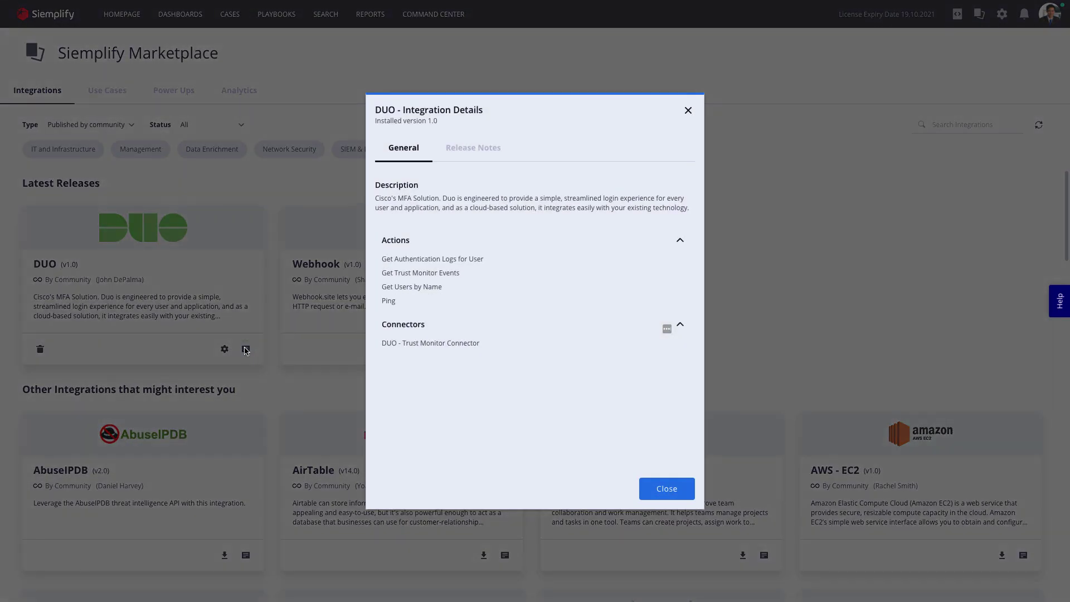
{"action": "left_click", "coordinate": [246, 350]}
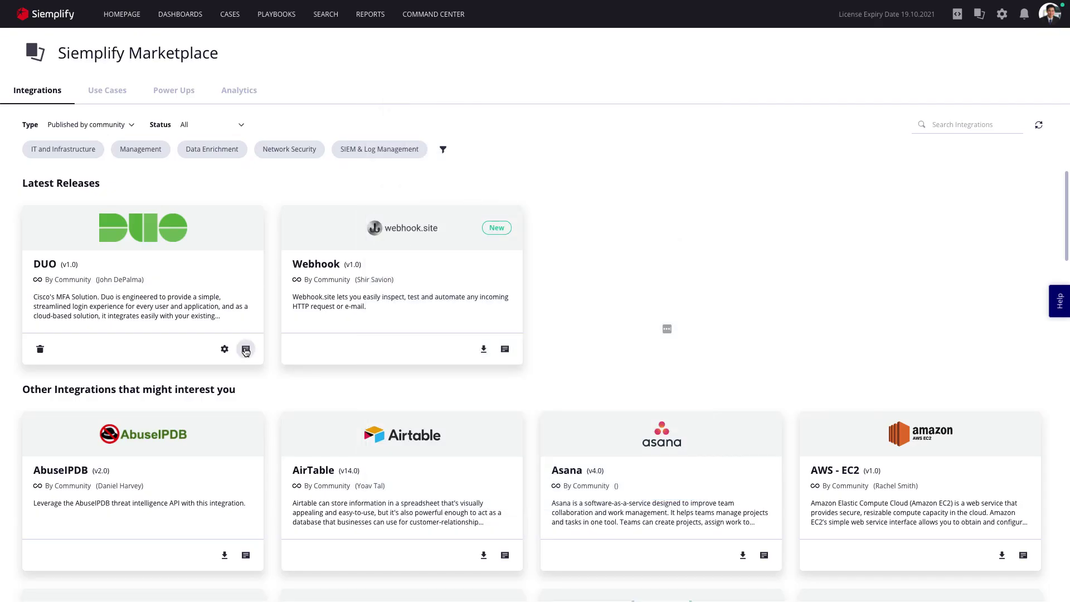
- Switch the Marketplace to the Use Cases catalogue and scroll through it
{"action": "left_click", "coordinate": [111, 97]}
{"action": "scroll", "coordinate": [253, 390], "scroll_direction": "down", "scroll_amount": 3}
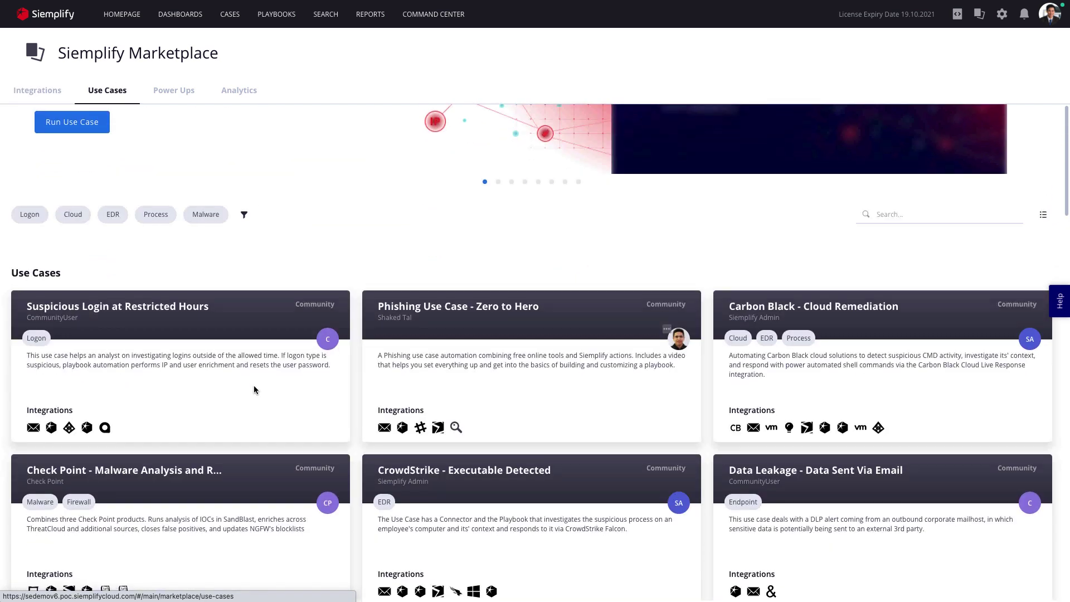
{"action": "scroll", "coordinate": [253, 389], "scroll_direction": "down", "scroll_amount": 1}
- Review the Suspicious Login at Restricted Hours use case's playbooks and integrations, then close it
{"action": "left_click", "coordinate": [254, 390]}
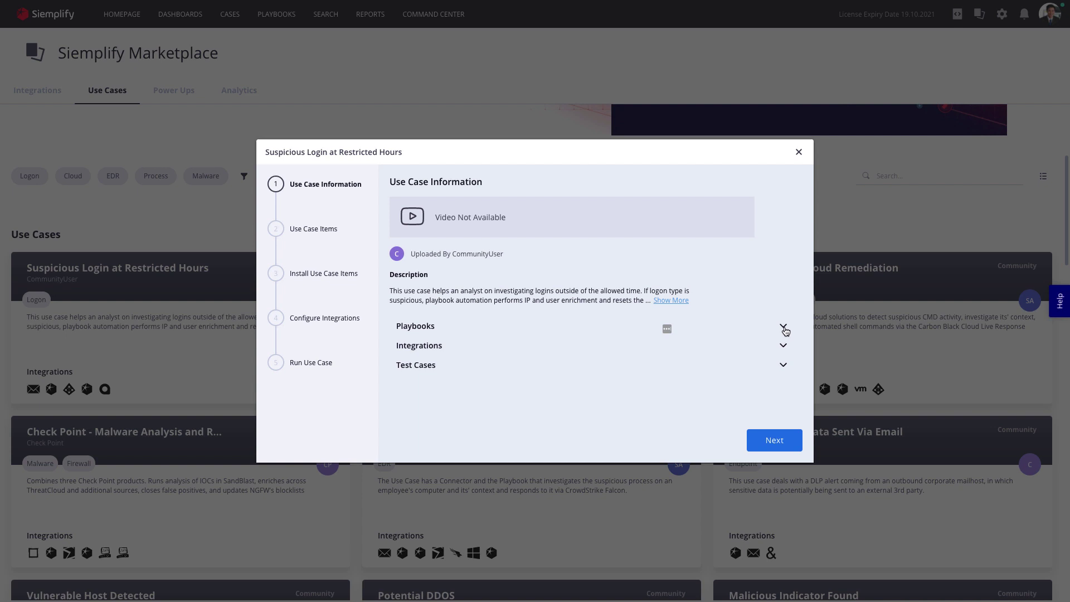
{"action": "left_click", "coordinate": [783, 328]}
{"action": "left_click", "coordinate": [783, 372]}
{"action": "scroll", "coordinate": [738, 382], "scroll_direction": "down", "scroll_amount": 1}
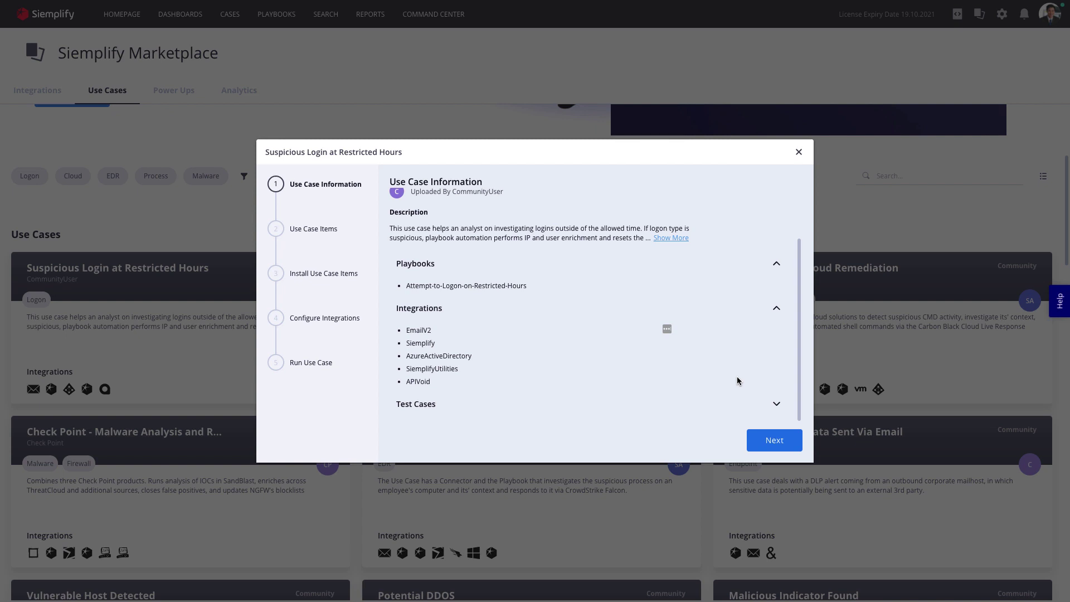
{"action": "key", "text": "Escape"}
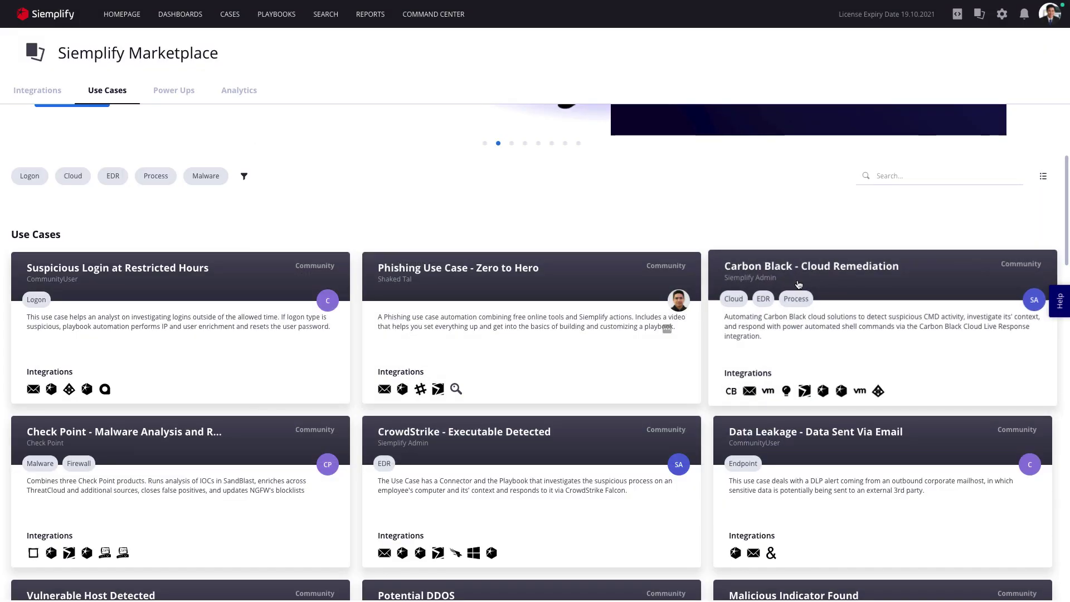
{"action": "scroll", "coordinate": [796, 284], "scroll_direction": "up", "scroll_amount": 4}
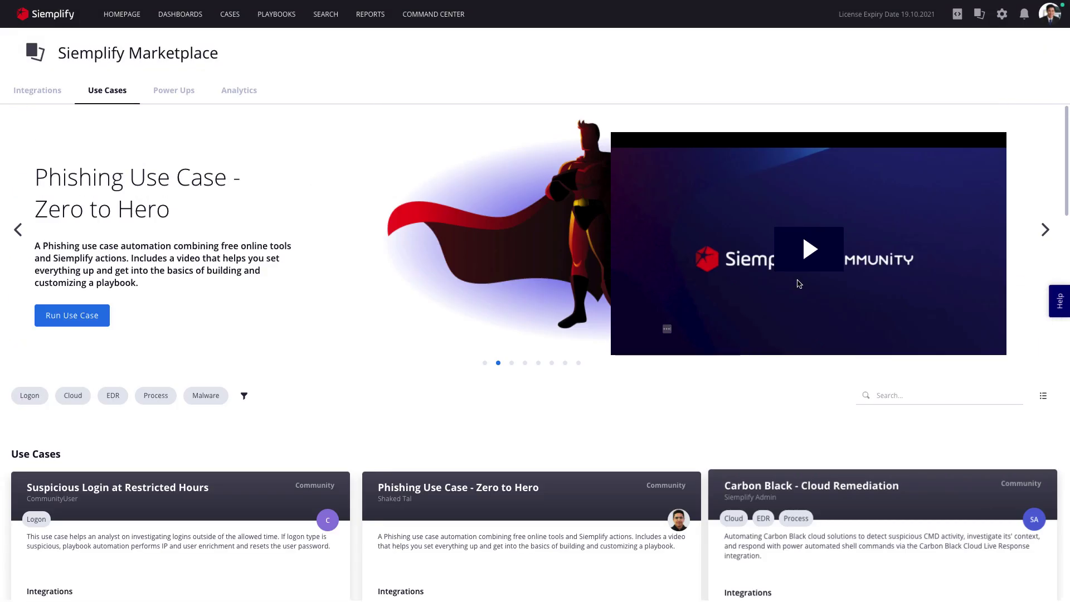
- Open the IDE and view the Area1 integration's Search Indicator action code
{"action": "left_click", "coordinate": [957, 21]}
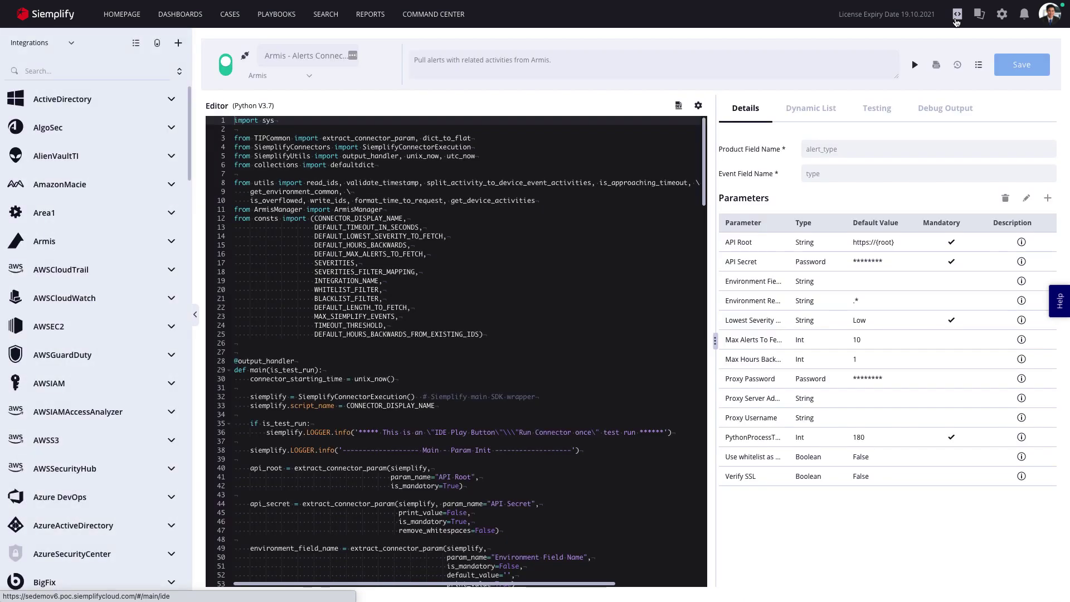
{"action": "left_click", "coordinate": [176, 217]}
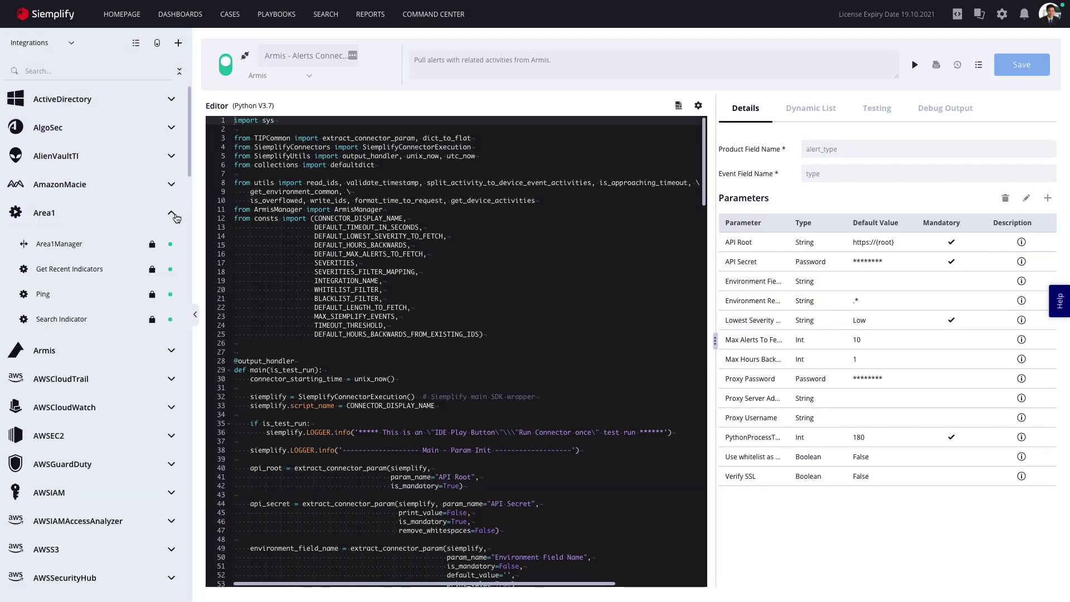
{"action": "left_click", "coordinate": [111, 309]}
{"action": "scroll", "coordinate": [453, 370], "scroll_direction": "down", "scroll_amount": 3}
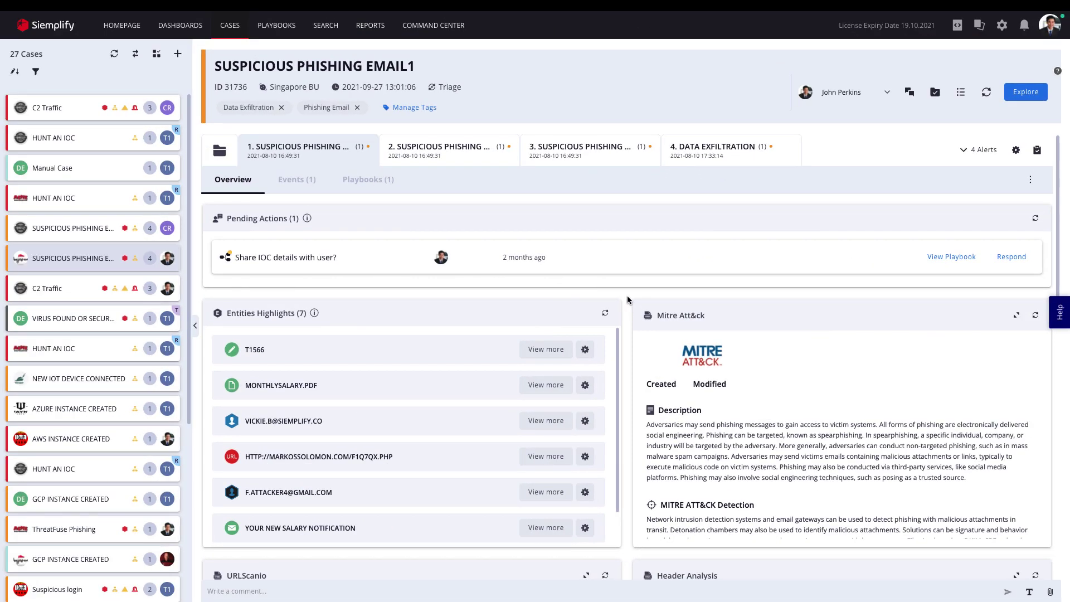
{"action": "scroll", "coordinate": [627, 300], "scroll_direction": "down", "scroll_amount": 5}
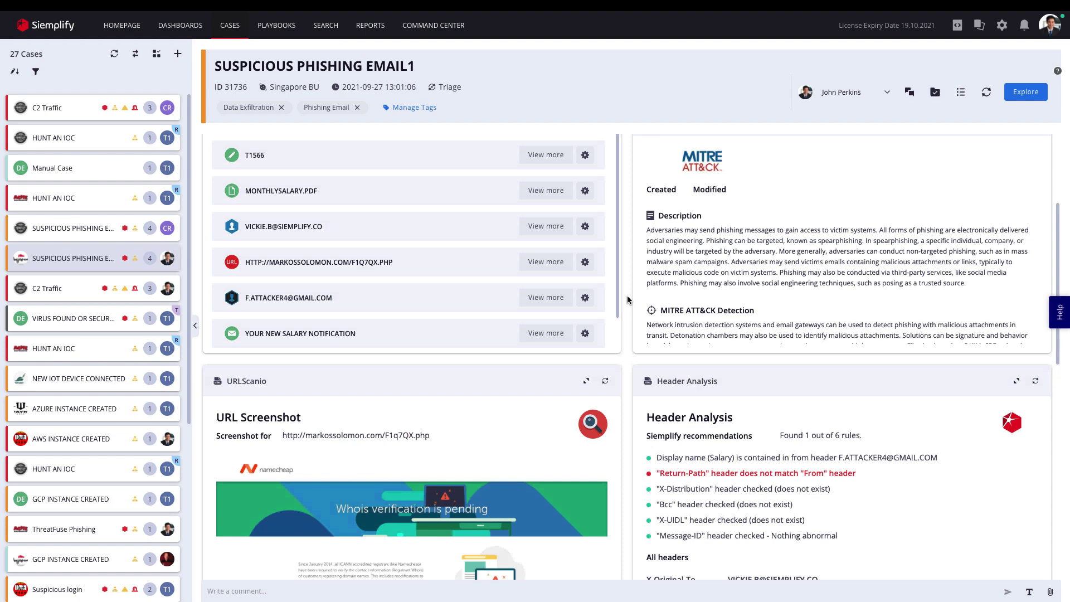
{"action": "scroll", "coordinate": [627, 299], "scroll_direction": "down", "scroll_amount": 6}
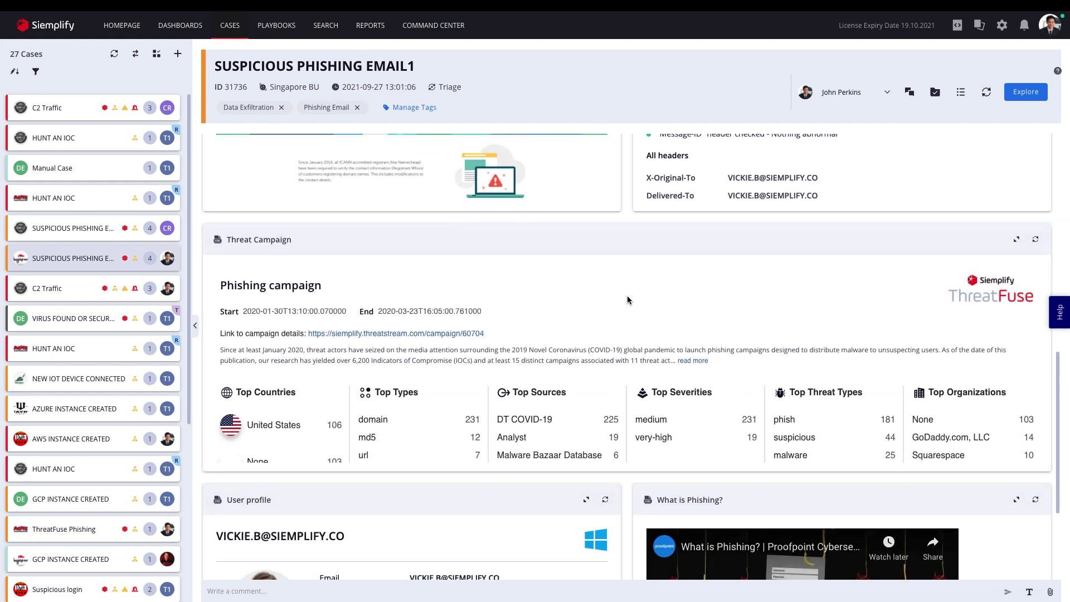
{"action": "scroll", "coordinate": [628, 296], "scroll_direction": "down", "scroll_amount": 3}
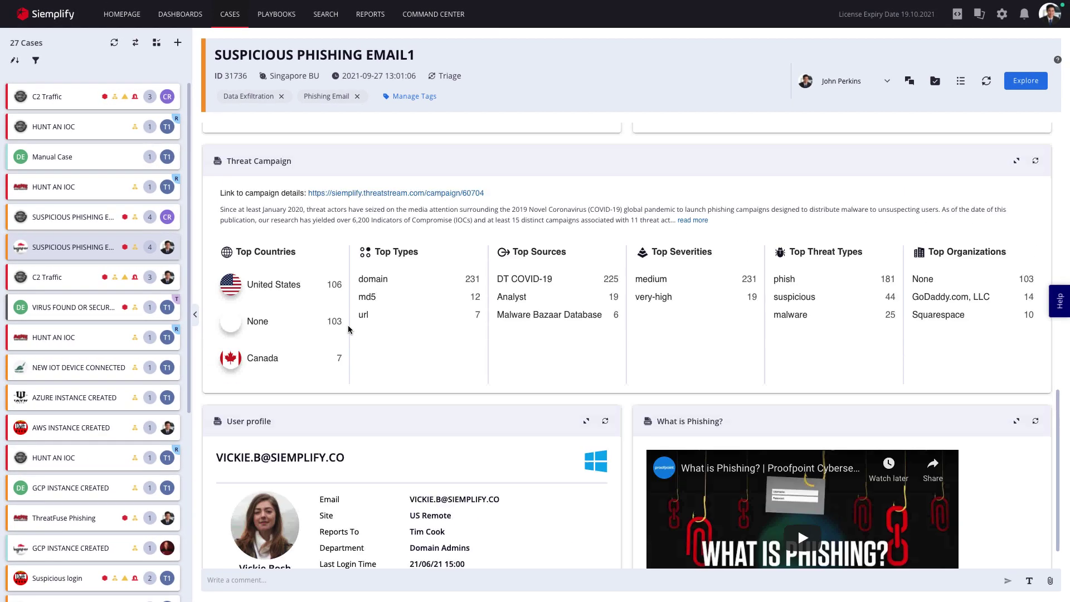
{"action": "scroll", "coordinate": [348, 329], "scroll_direction": "up", "scroll_amount": 10}
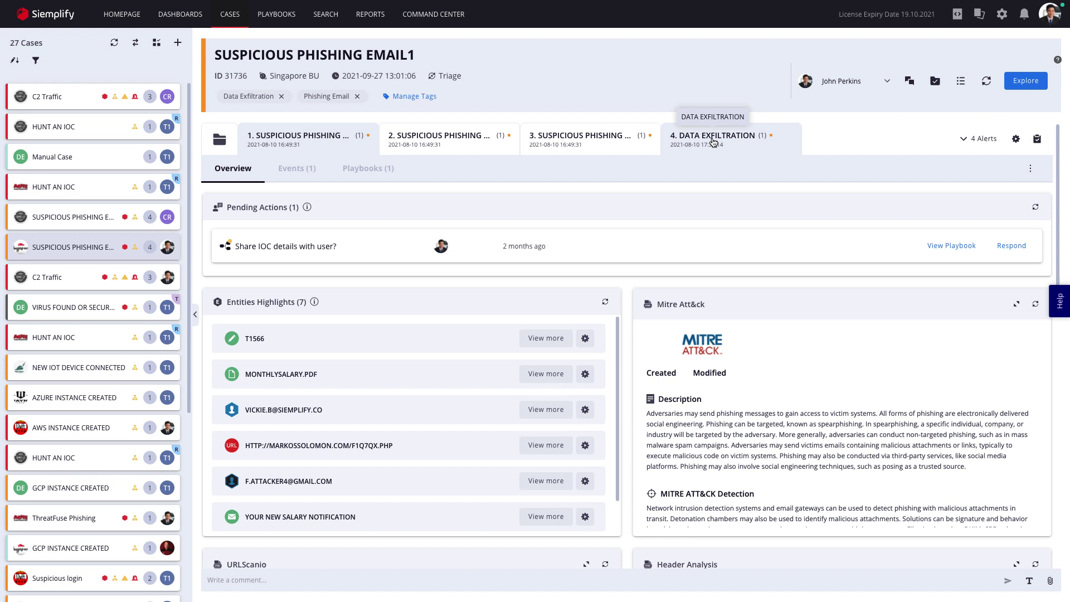
- Open the C2 Traffic case's first alert and show its Out of hours login playbook
{"action": "left_click", "coordinate": [79, 279]}
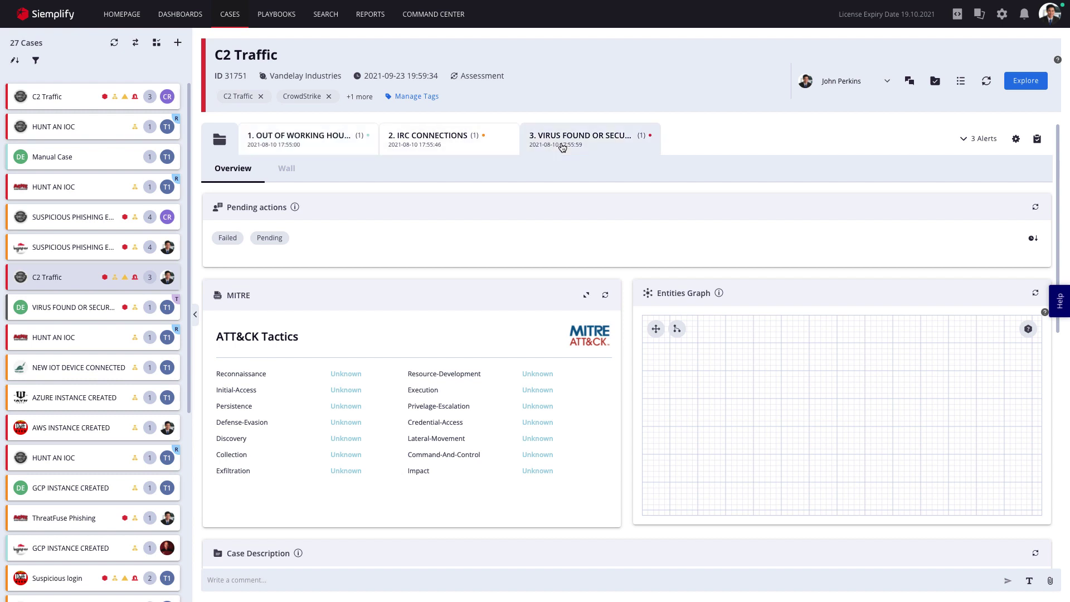
{"action": "left_click", "coordinate": [340, 144]}
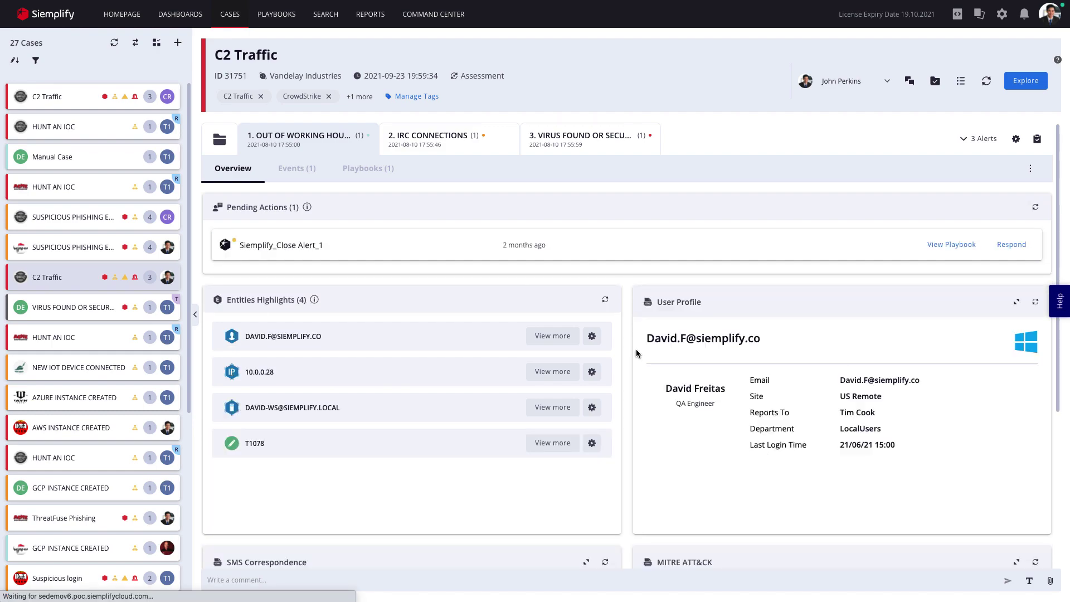
{"action": "scroll", "coordinate": [627, 361], "scroll_direction": "down", "scroll_amount": 2}
{"action": "scroll", "coordinate": [628, 364], "scroll_direction": "down", "scroll_amount": 3}
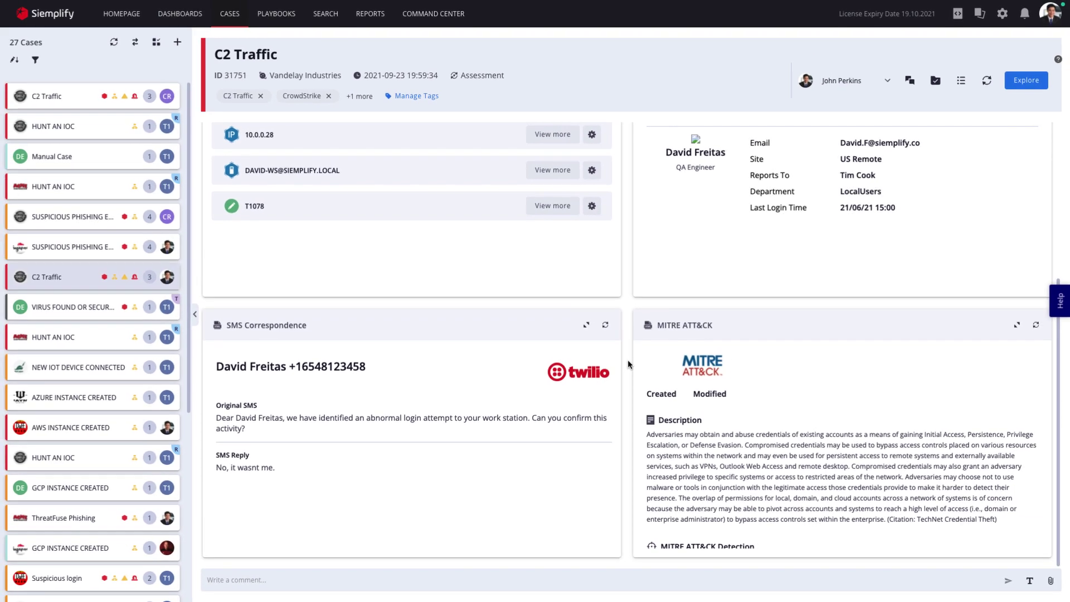
{"action": "scroll", "coordinate": [628, 362], "scroll_direction": "up", "scroll_amount": 5}
{"action": "left_click", "coordinate": [369, 170]}
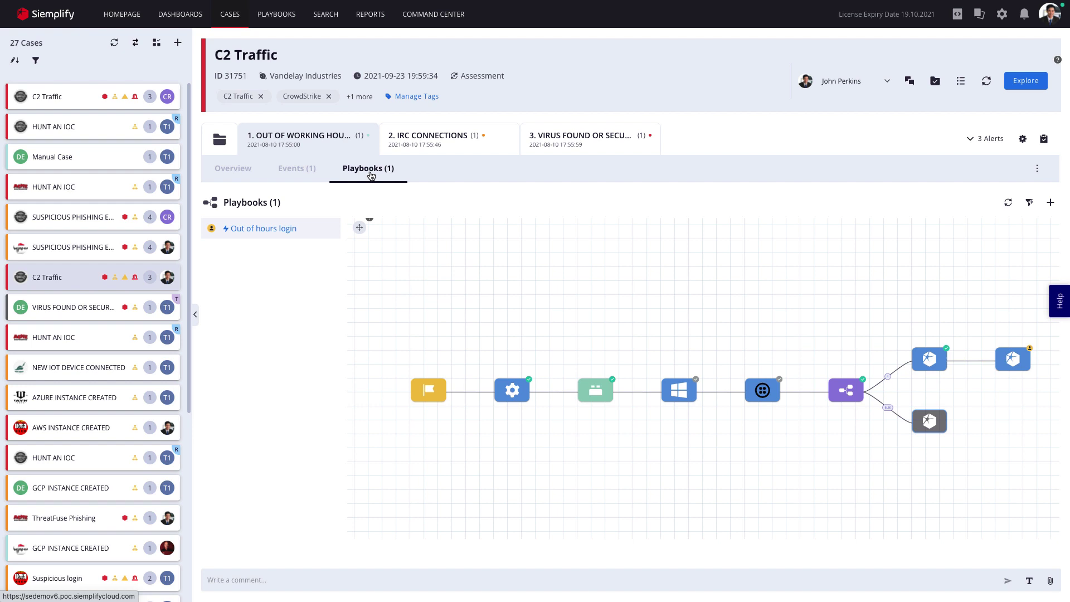
- On the C2 Traffic case overview, inspect the user entity's attributes from the Entities Graph
{"action": "left_click", "coordinate": [218, 141]}
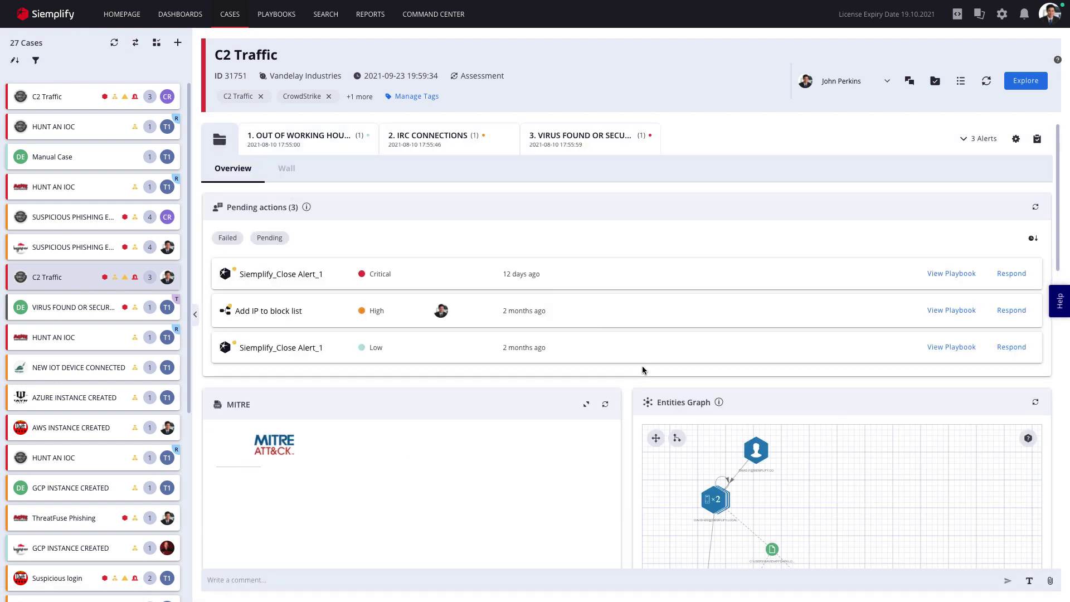
{"action": "scroll", "coordinate": [627, 404], "scroll_direction": "down", "scroll_amount": 2}
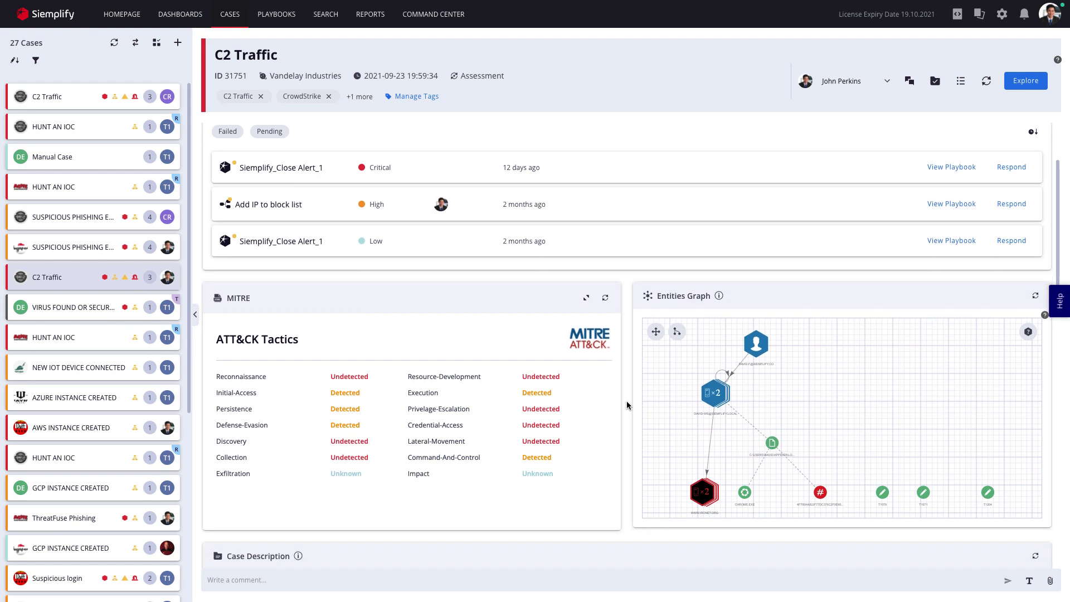
{"action": "left_click", "coordinate": [761, 351]}
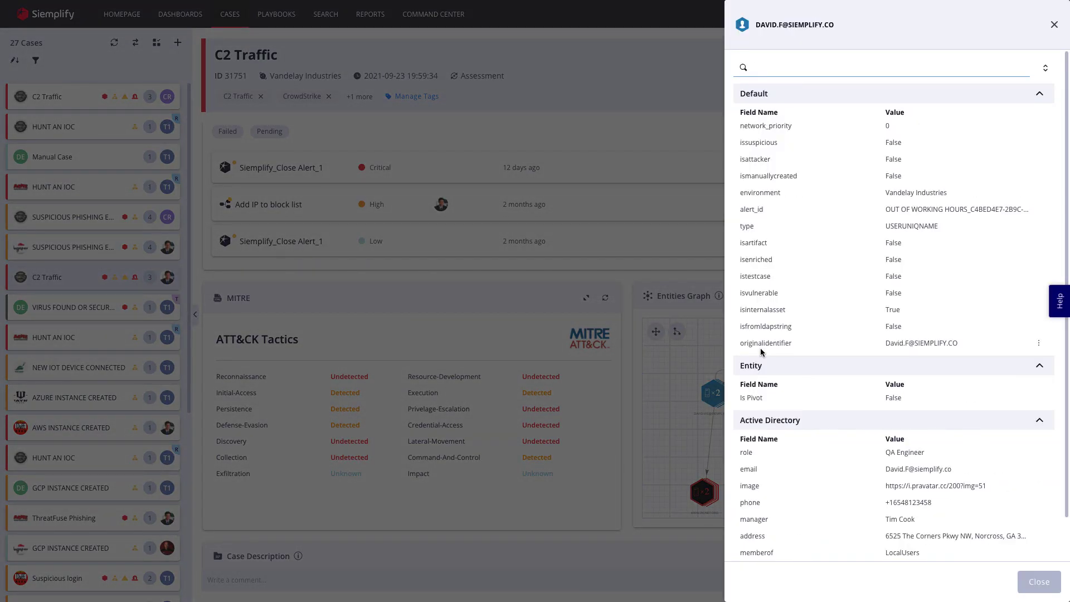
{"action": "key", "text": "Escape"}
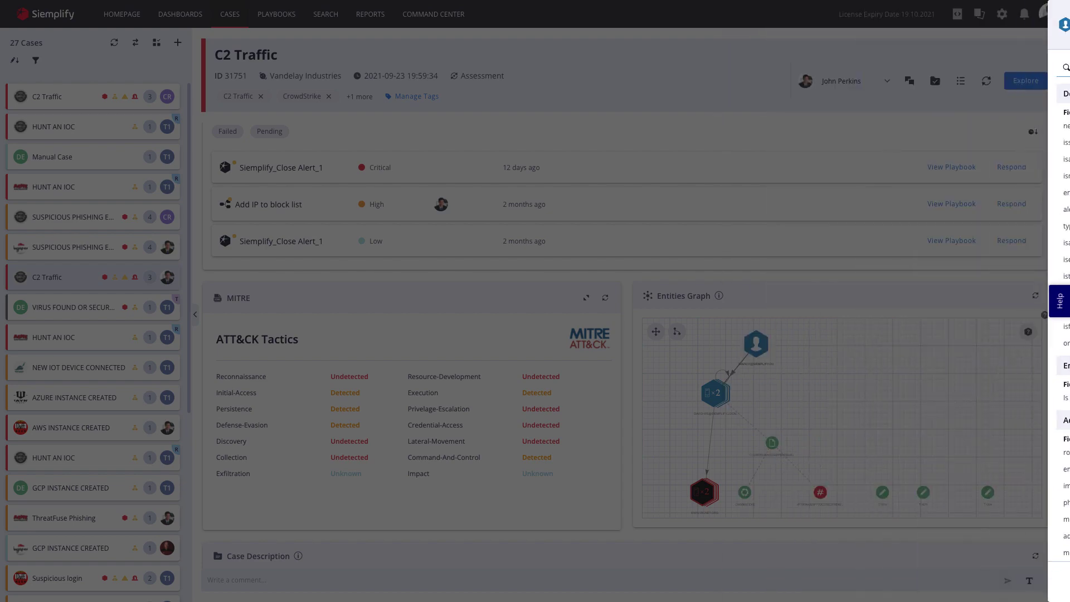
{"action": "scroll", "coordinate": [628, 395], "scroll_direction": "down", "scroll_amount": 8}
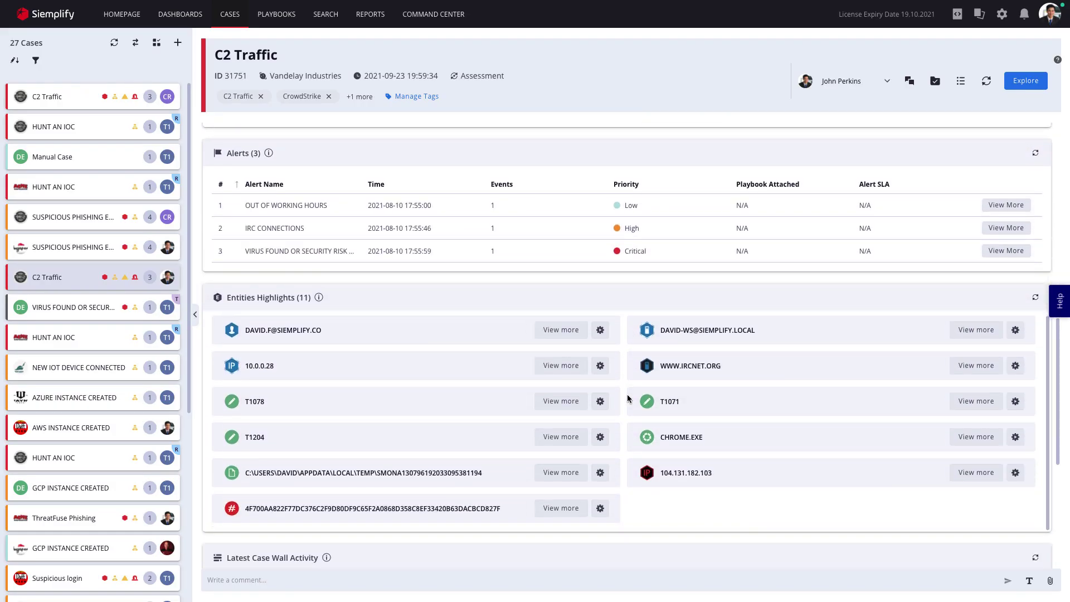
- Find the CBResponse Block Hash manual action for the file hash by searching 'block ha'
{"action": "left_click", "coordinate": [600, 508]}
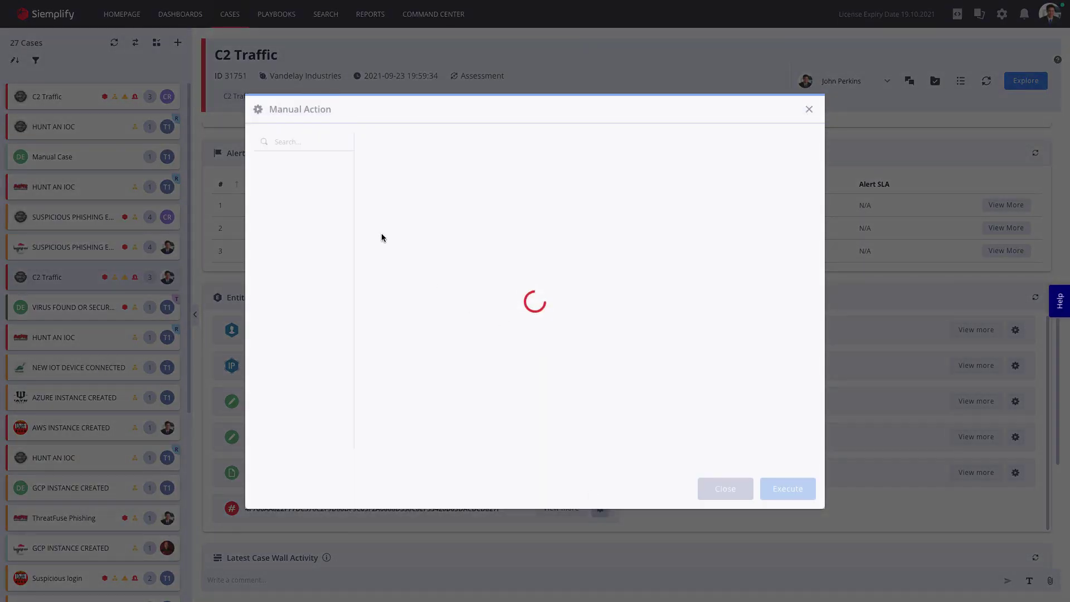
{"action": "left_click", "coordinate": [303, 142]}
{"action": "type", "text": "bl"}
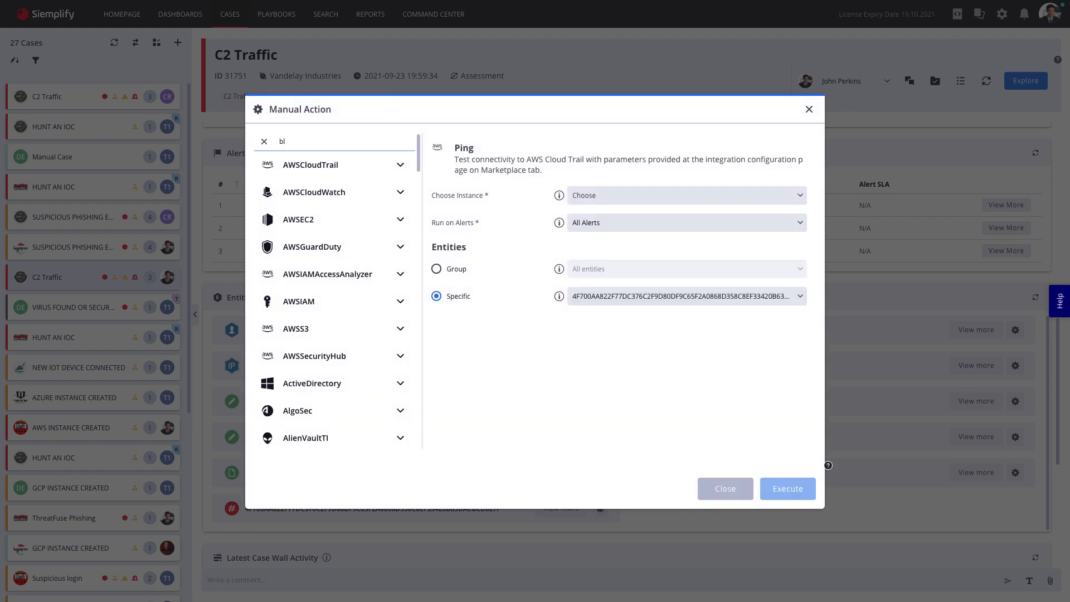
{"action": "type", "text": "ock ha"}
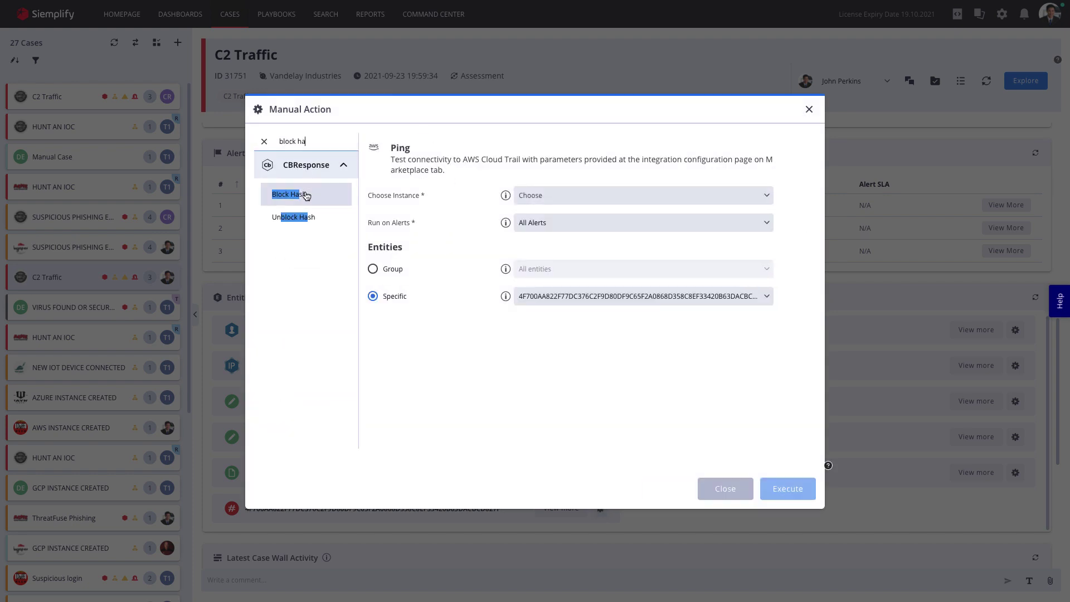
{"action": "left_click", "coordinate": [306, 196]}
{"action": "key", "text": "Escape"}
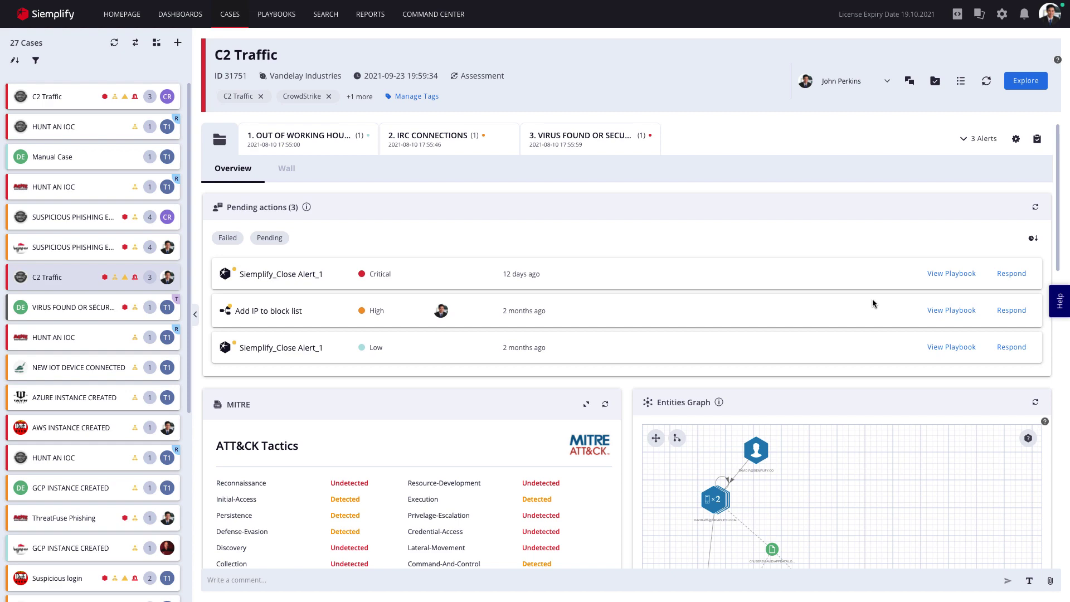
- Answer Yes to the pending Add IP to block list action
{"action": "left_click", "coordinate": [1018, 313]}
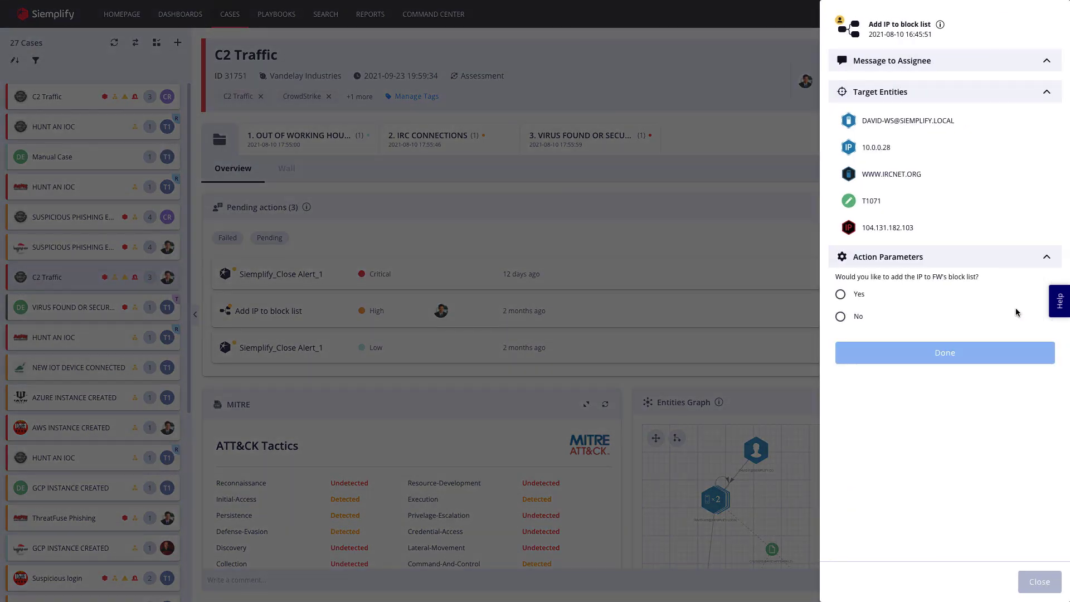
{"action": "left_click", "coordinate": [841, 295]}
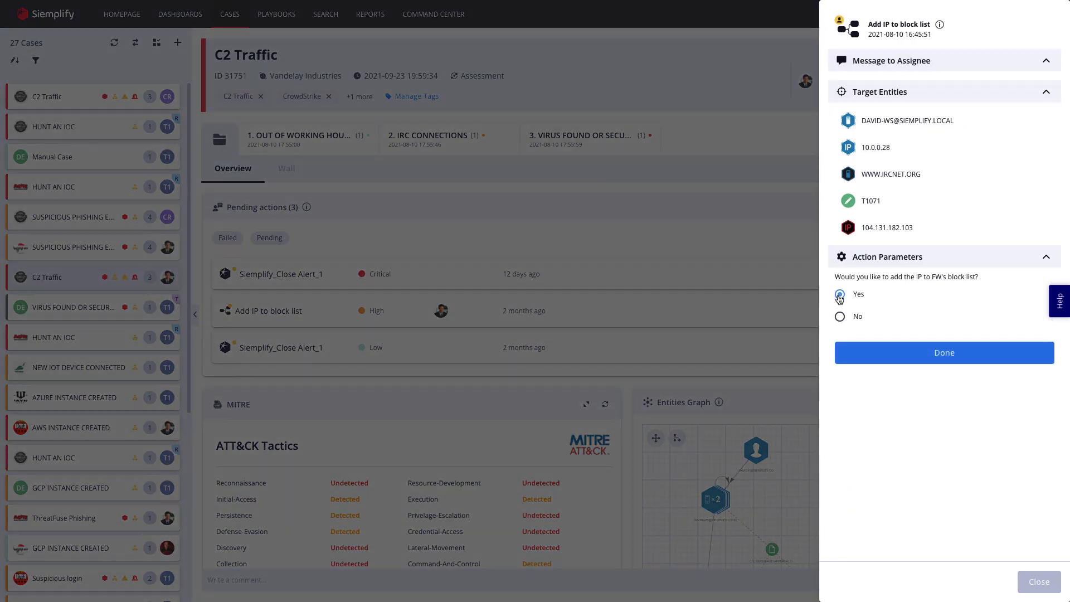
{"action": "key", "text": "Return"}
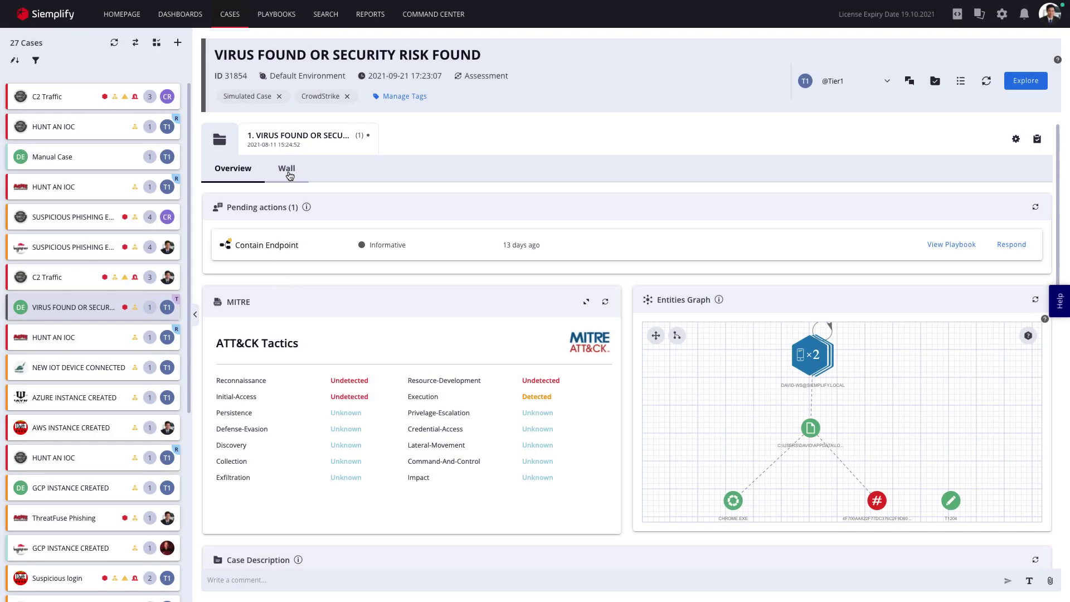
- Review the expanded VirusTotalV3_EnrichHash_1 result on the case wall
{"action": "left_click", "coordinate": [288, 169]}
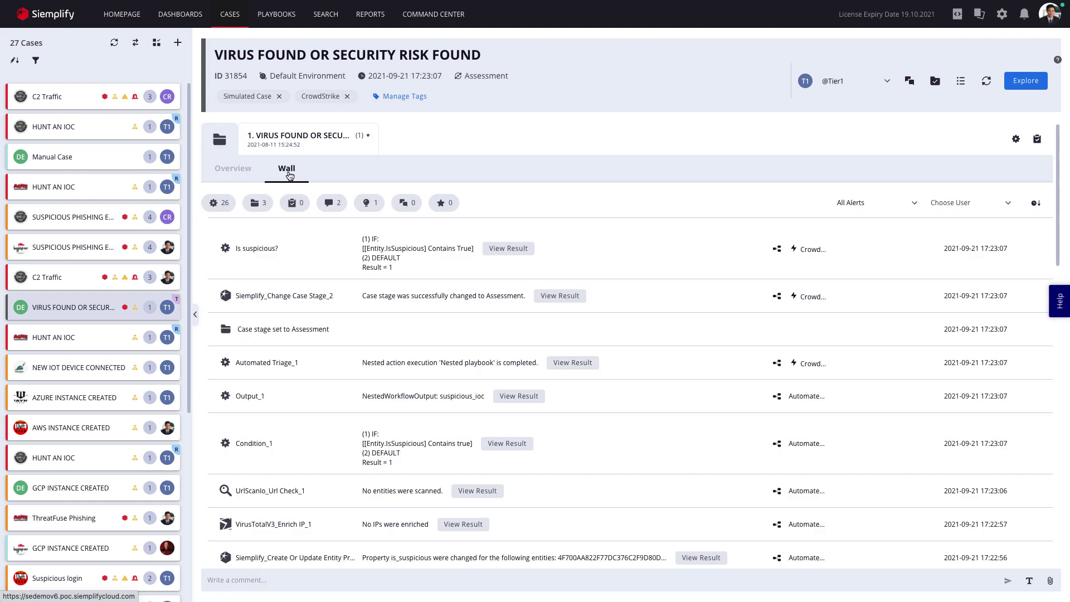
{"action": "scroll", "coordinate": [741, 371], "scroll_direction": "down", "scroll_amount": 3}
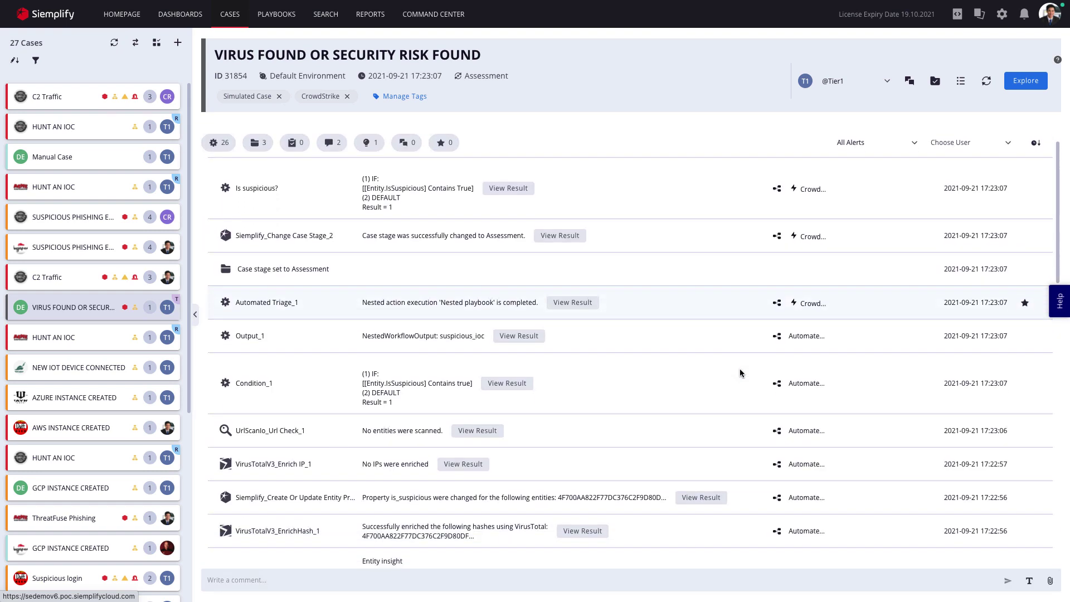
{"action": "scroll", "coordinate": [740, 373], "scroll_direction": "down", "scroll_amount": 3}
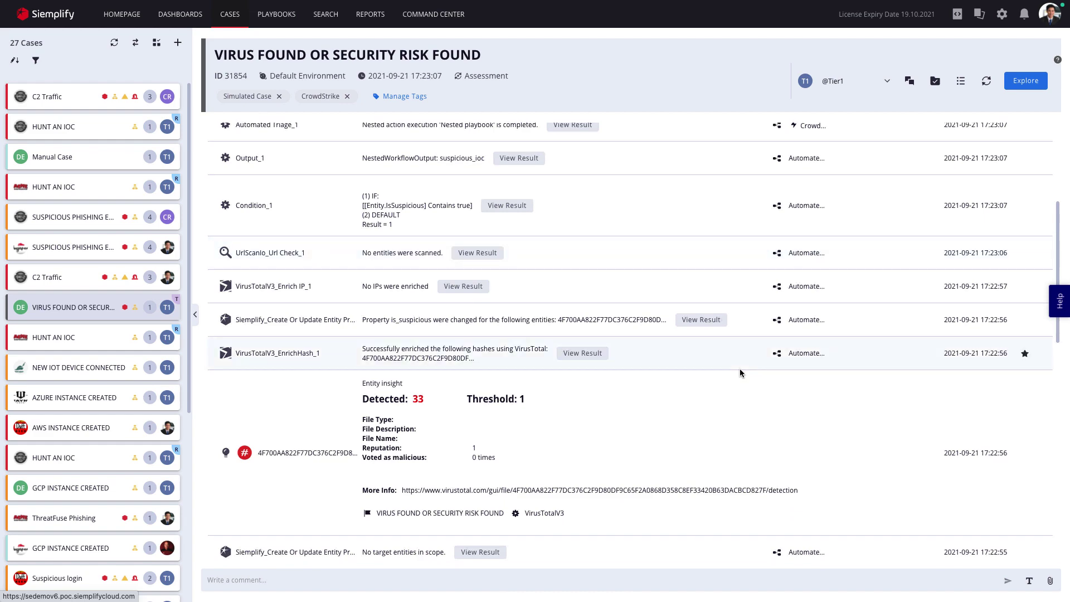
{"action": "left_click", "coordinate": [600, 355]}
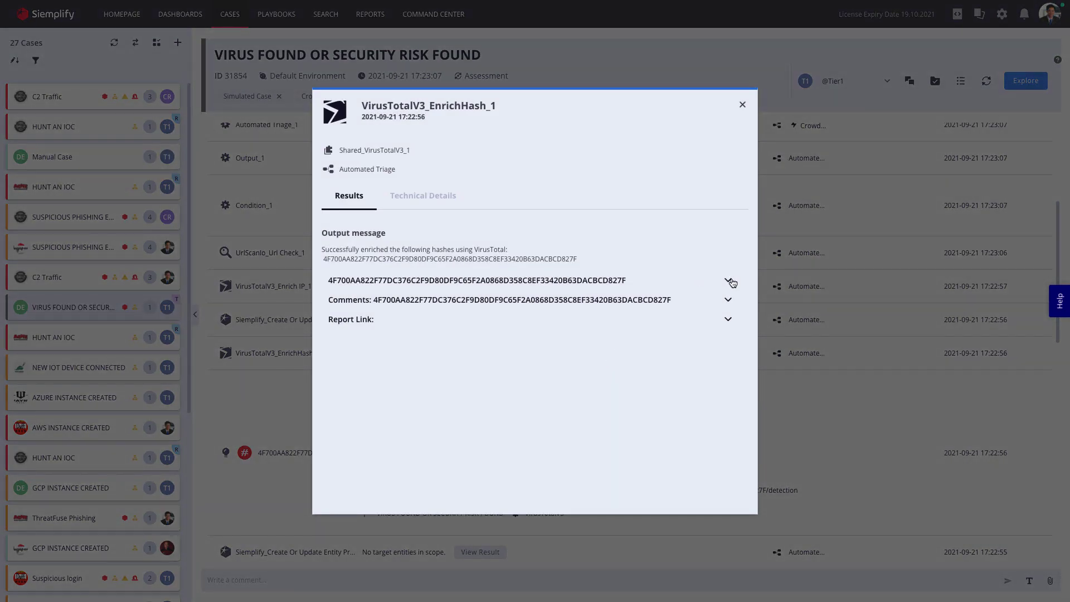
{"action": "left_click", "coordinate": [733, 283]}
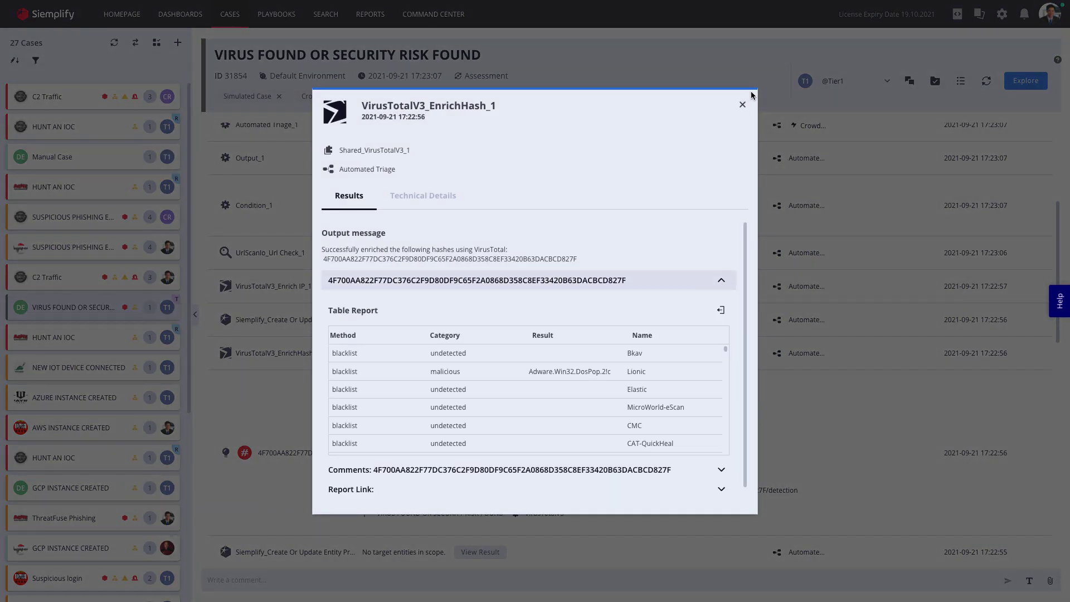
{"action": "left_click", "coordinate": [744, 106]}
- Pin the approval message from the C2 Traffic case chat to the wall
{"action": "left_click", "coordinate": [82, 277]}
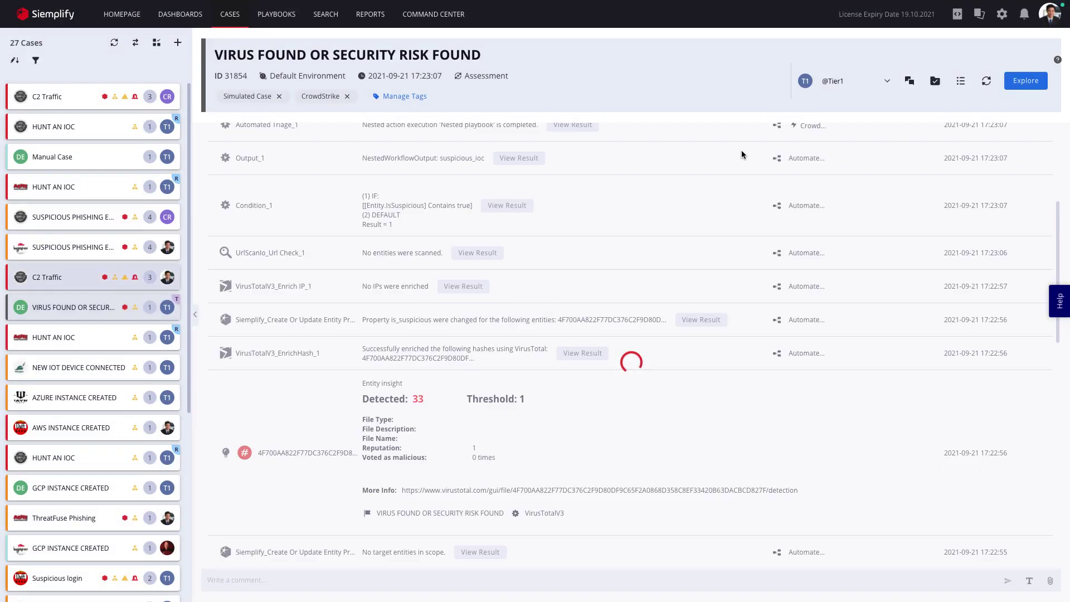
{"action": "left_click", "coordinate": [912, 81]}
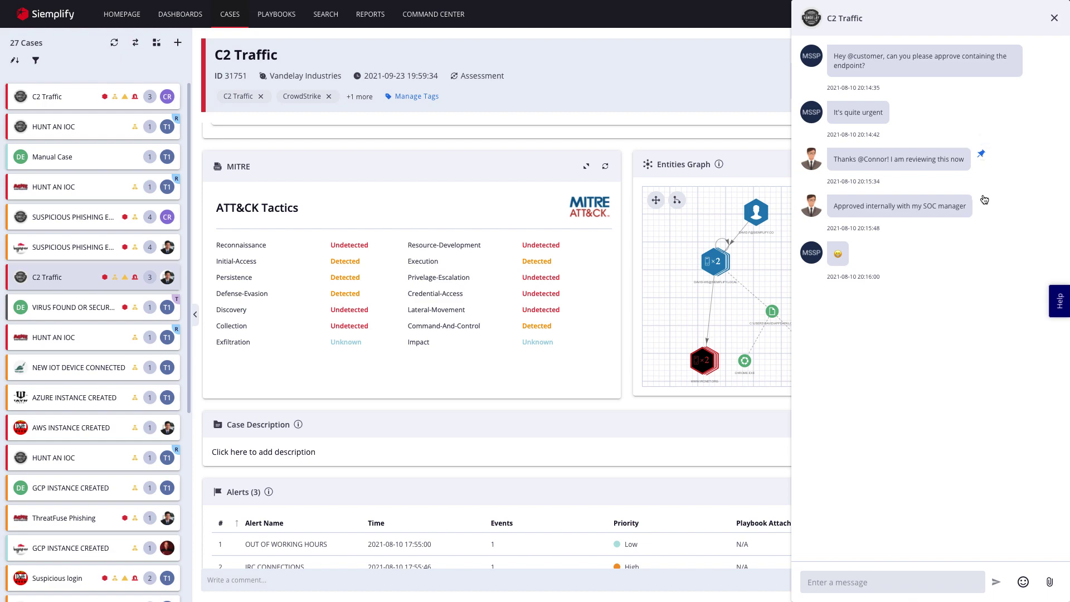
{"action": "left_click", "coordinate": [983, 202]}
- Review the Insider Threat incident dashboard and its Workstation view in the Command Center
{"action": "left_click", "coordinate": [451, 17]}
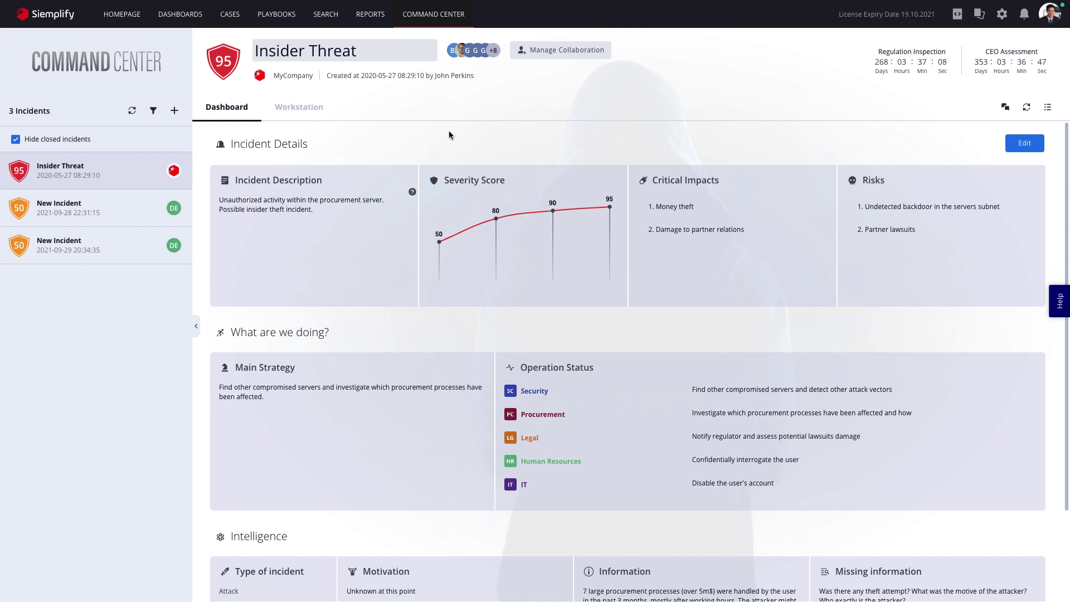
{"action": "scroll", "coordinate": [449, 140], "scroll_direction": "down", "scroll_amount": 2}
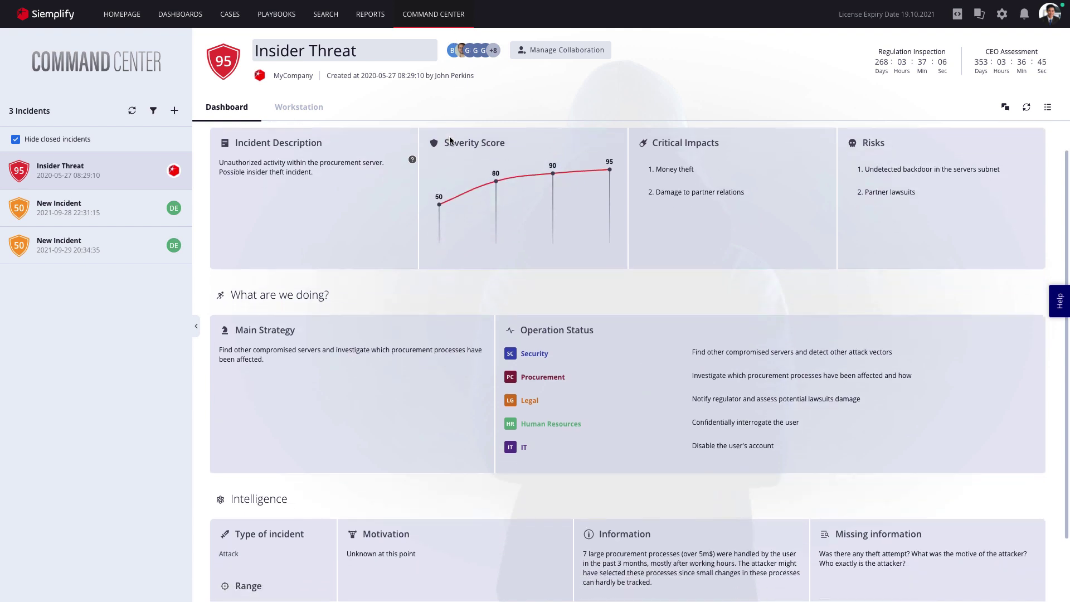
{"action": "left_click", "coordinate": [322, 115]}
{"action": "scroll", "coordinate": [490, 212], "scroll_direction": "down", "scroll_amount": 8}
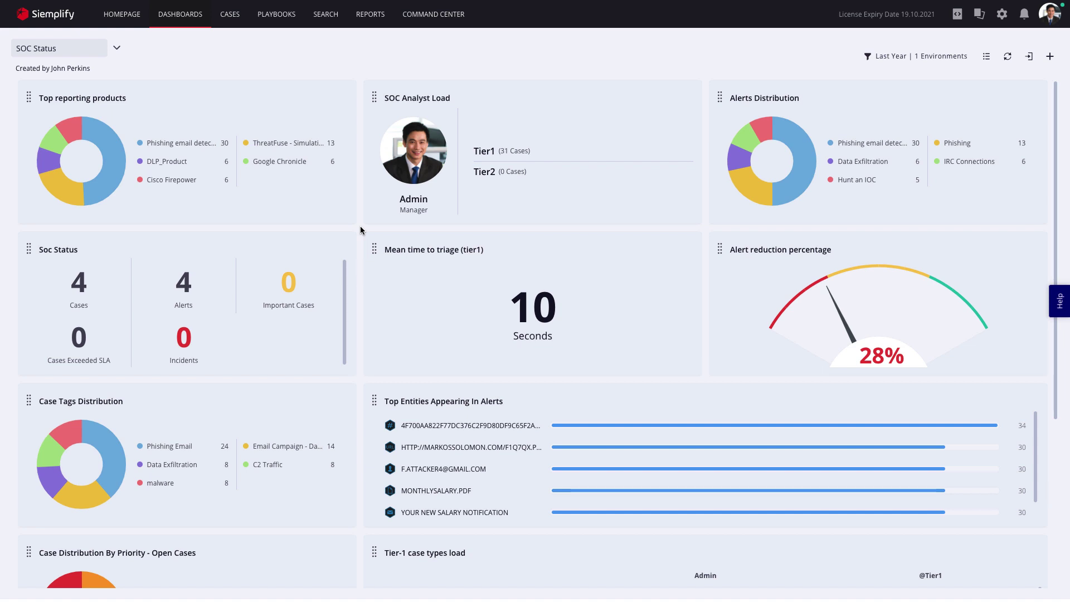
{"action": "scroll", "coordinate": [361, 230], "scroll_direction": "down", "scroll_amount": 2}
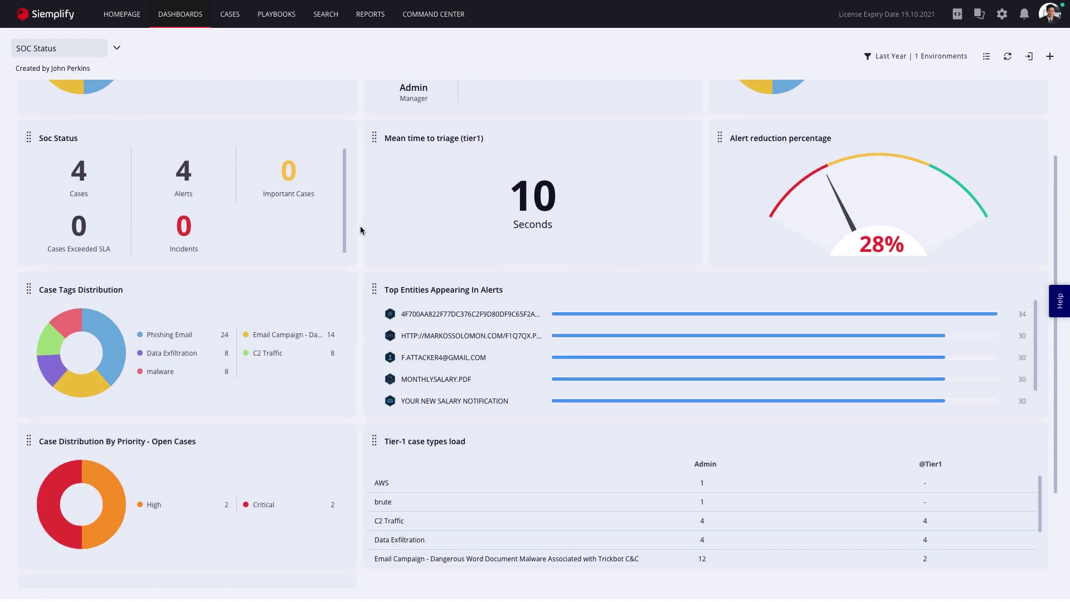
{"action": "scroll", "coordinate": [361, 230], "scroll_direction": "up", "scroll_amount": 2}
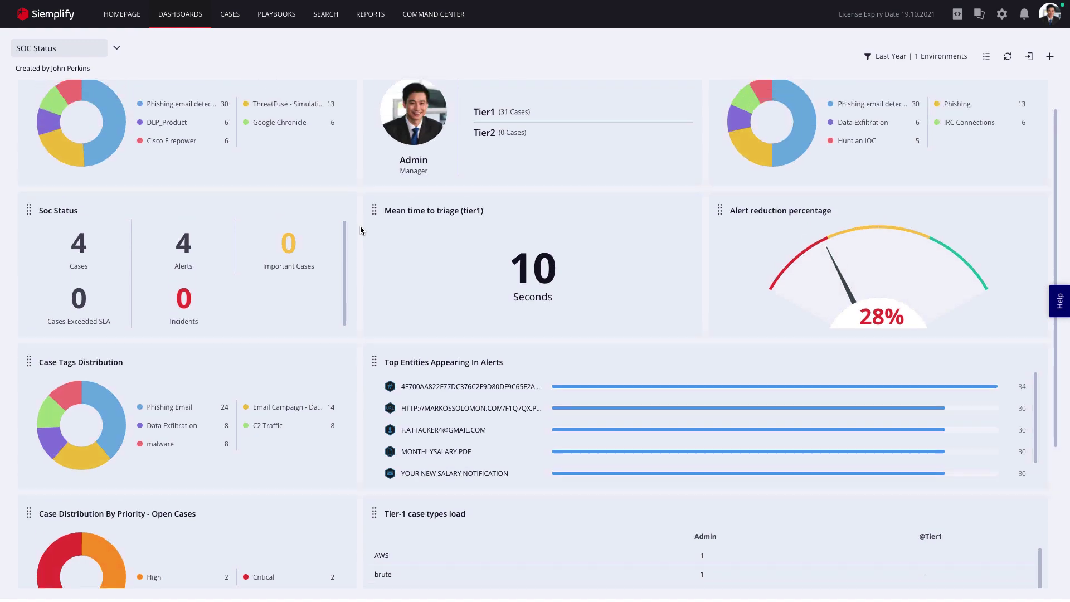
{"action": "left_click", "coordinate": [338, 97]}
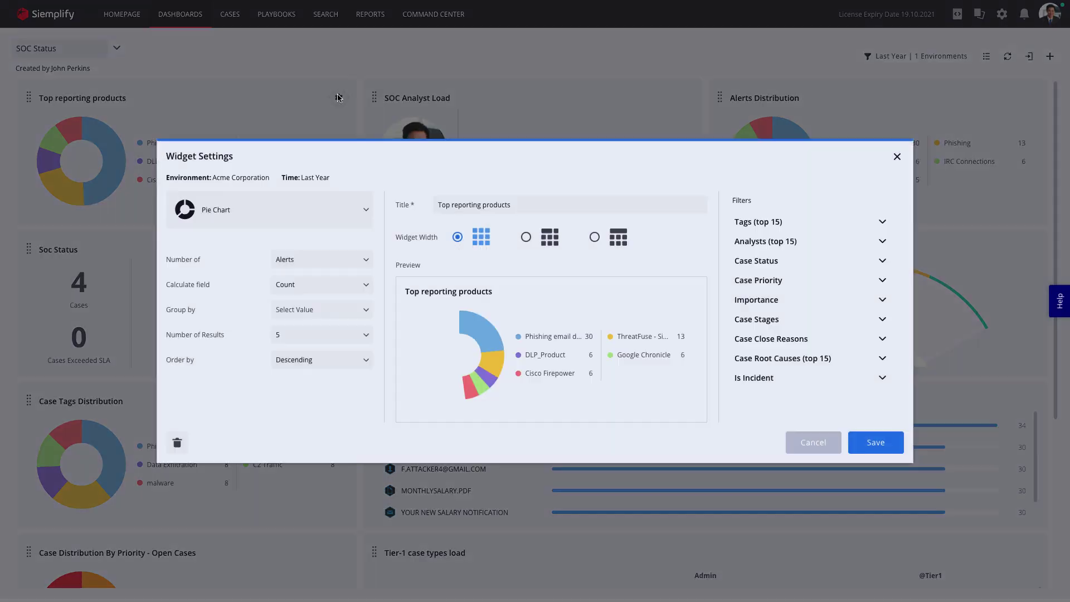
{"action": "left_click", "coordinate": [882, 241]}
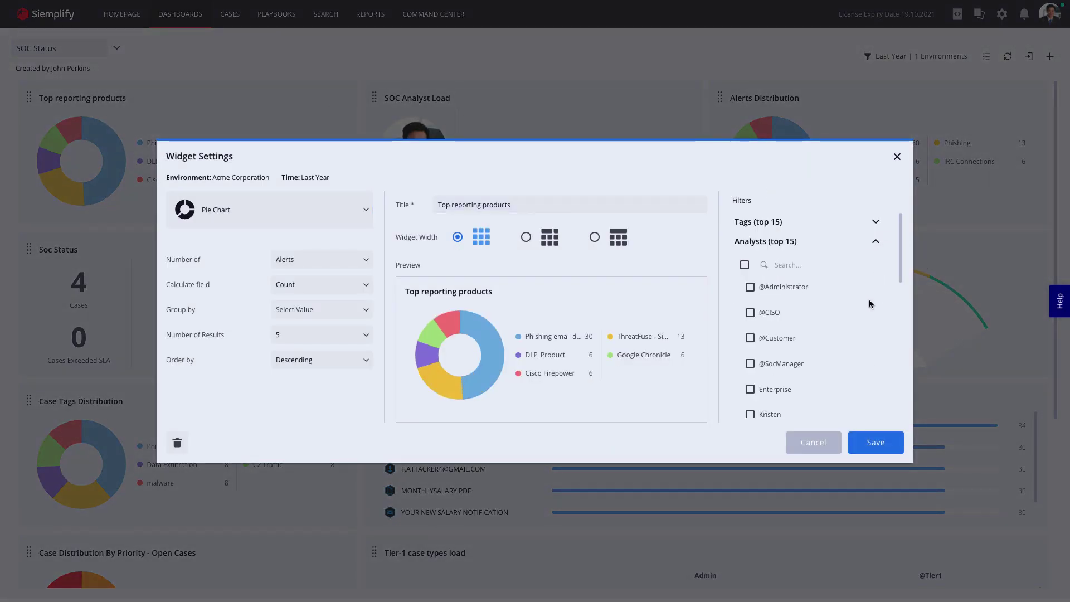
{"action": "key", "text": "Escape"}
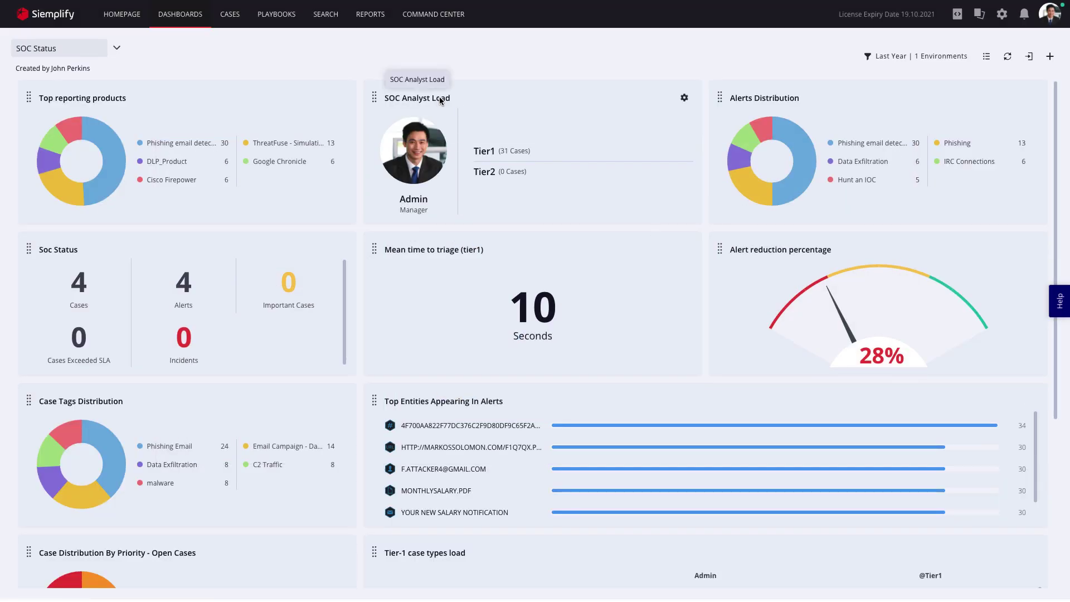
- In Overall status (Tier1/Tier2), move Avg handling time per stage under Open cases and open its settings
{"action": "left_click", "coordinate": [377, 18]}
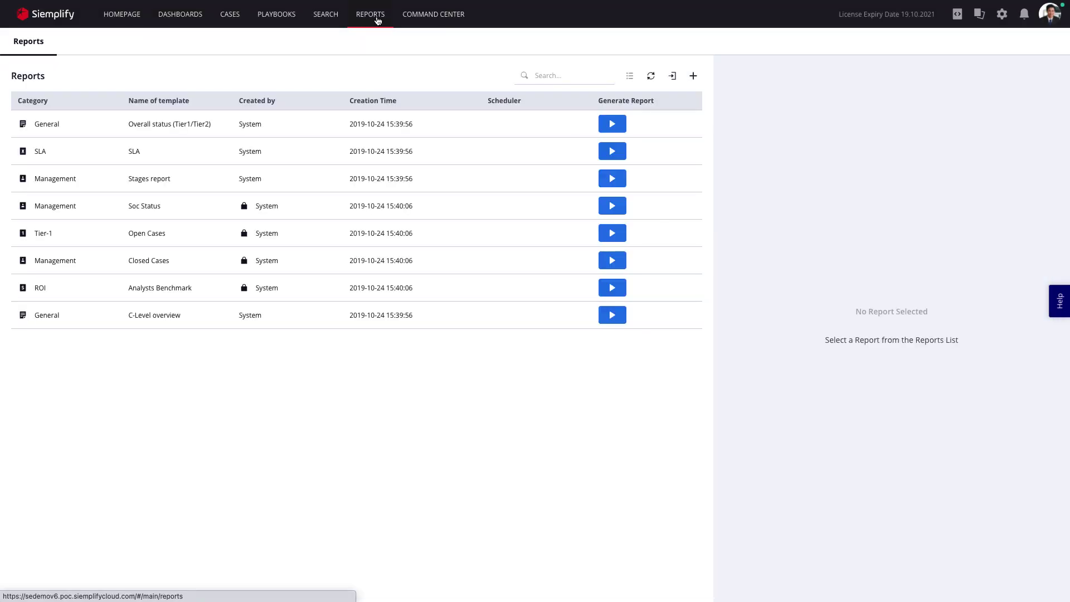
{"action": "left_click", "coordinate": [210, 125]}
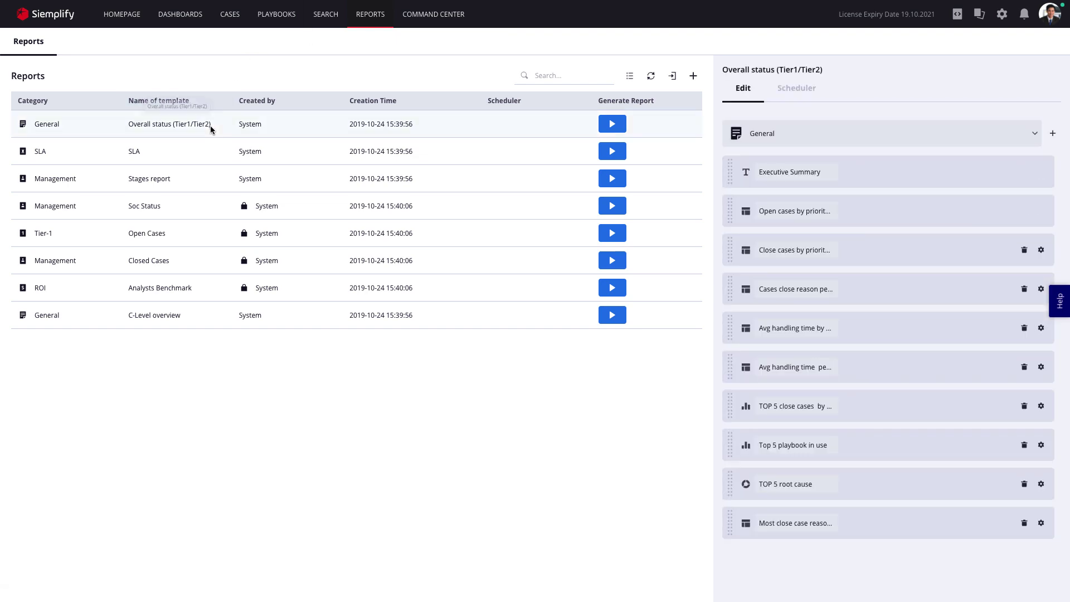
{"action": "left_click_drag", "start_coordinate": [775, 366], "coordinate": [765, 250]}
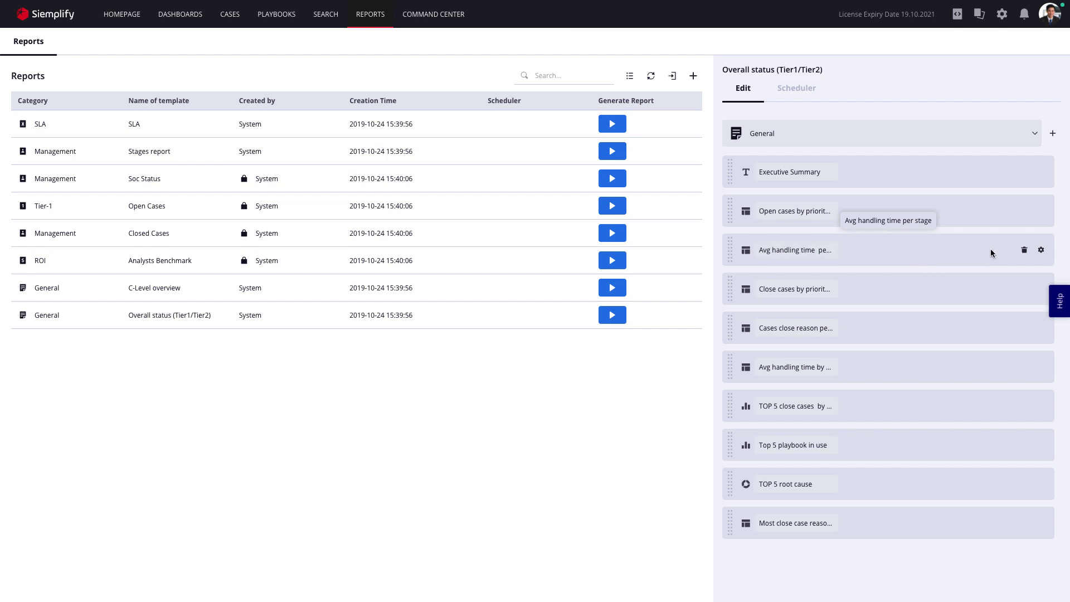
{"action": "left_click", "coordinate": [1042, 250]}
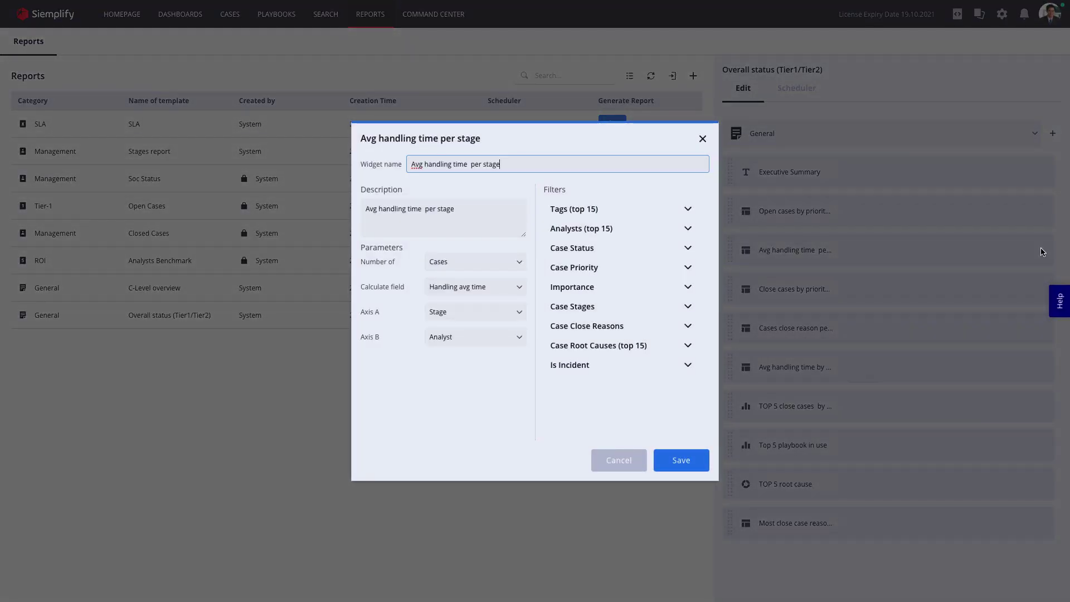